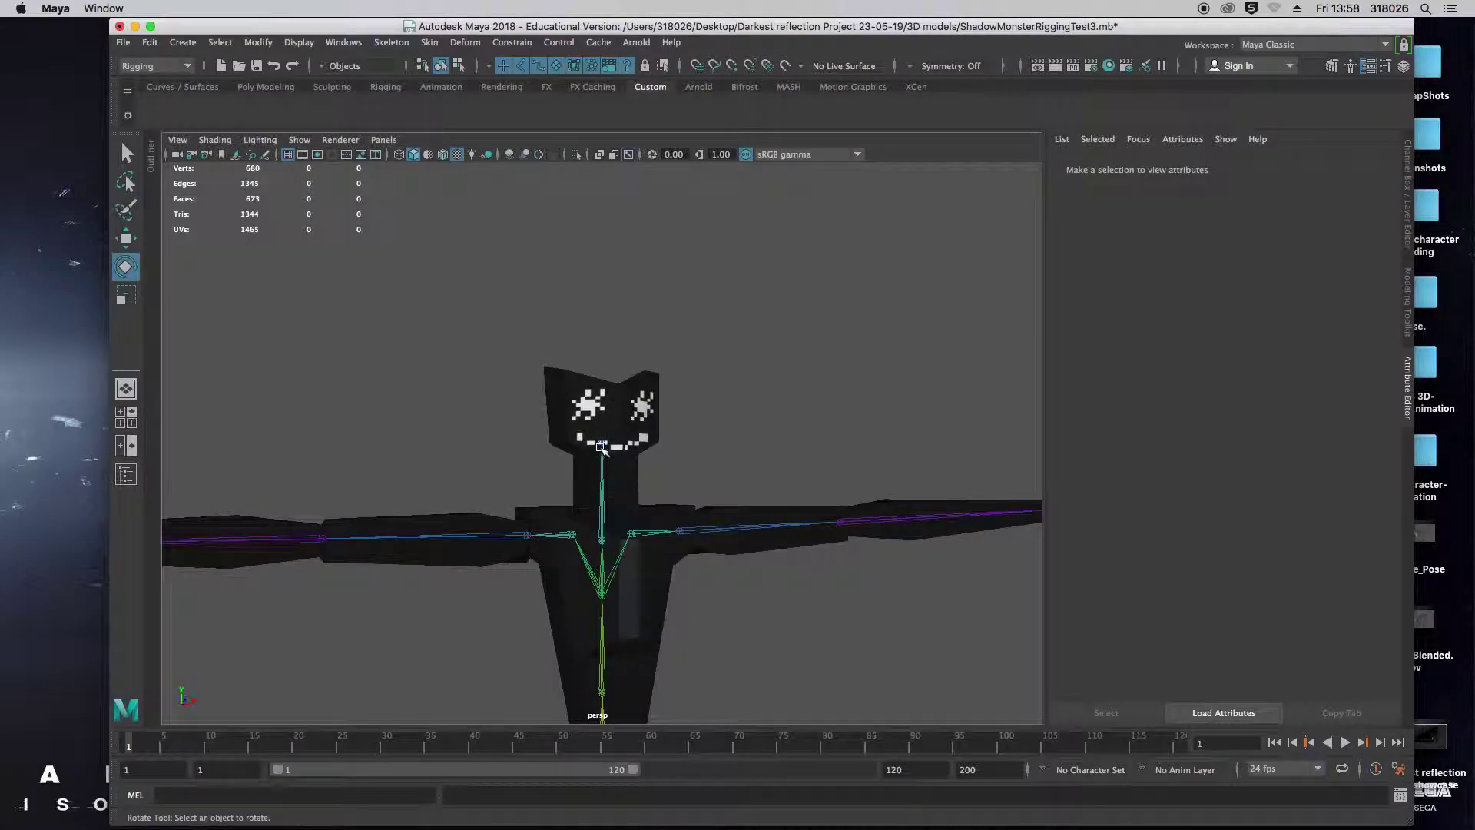
Frame the head and rotate the joint2 joint inside it about -20° around Y.
key("f")
right_click_drag(816, 550, 553, 430, "alt")
right_click_drag(711, 487, 529, 363, "alt")
right_click_drag(746, 411, 661, 403, "alt")
left_click_drag(734, 412, 691, 412, "alt")
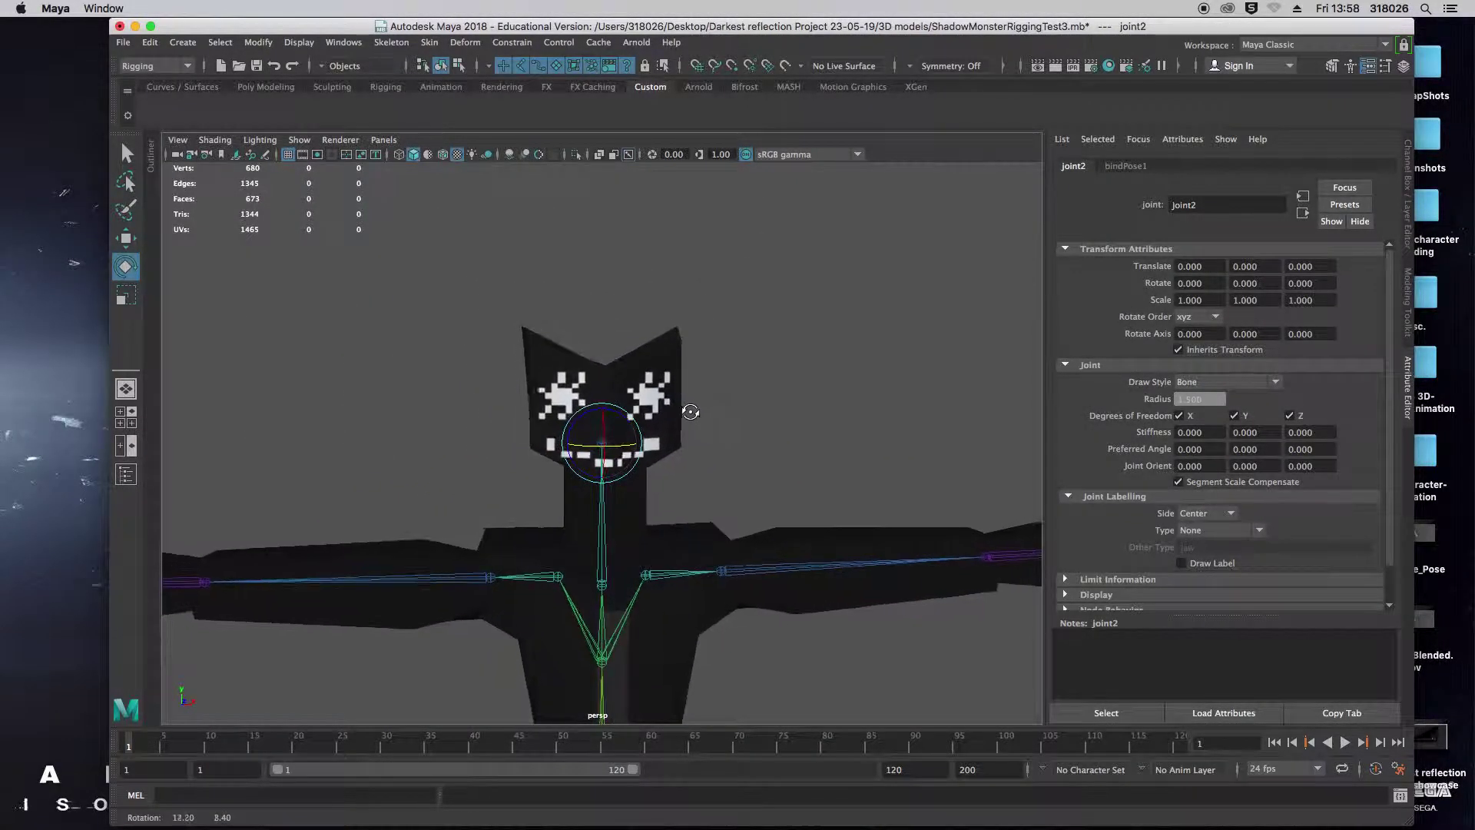
left_click_drag(590, 444, 614, 450)
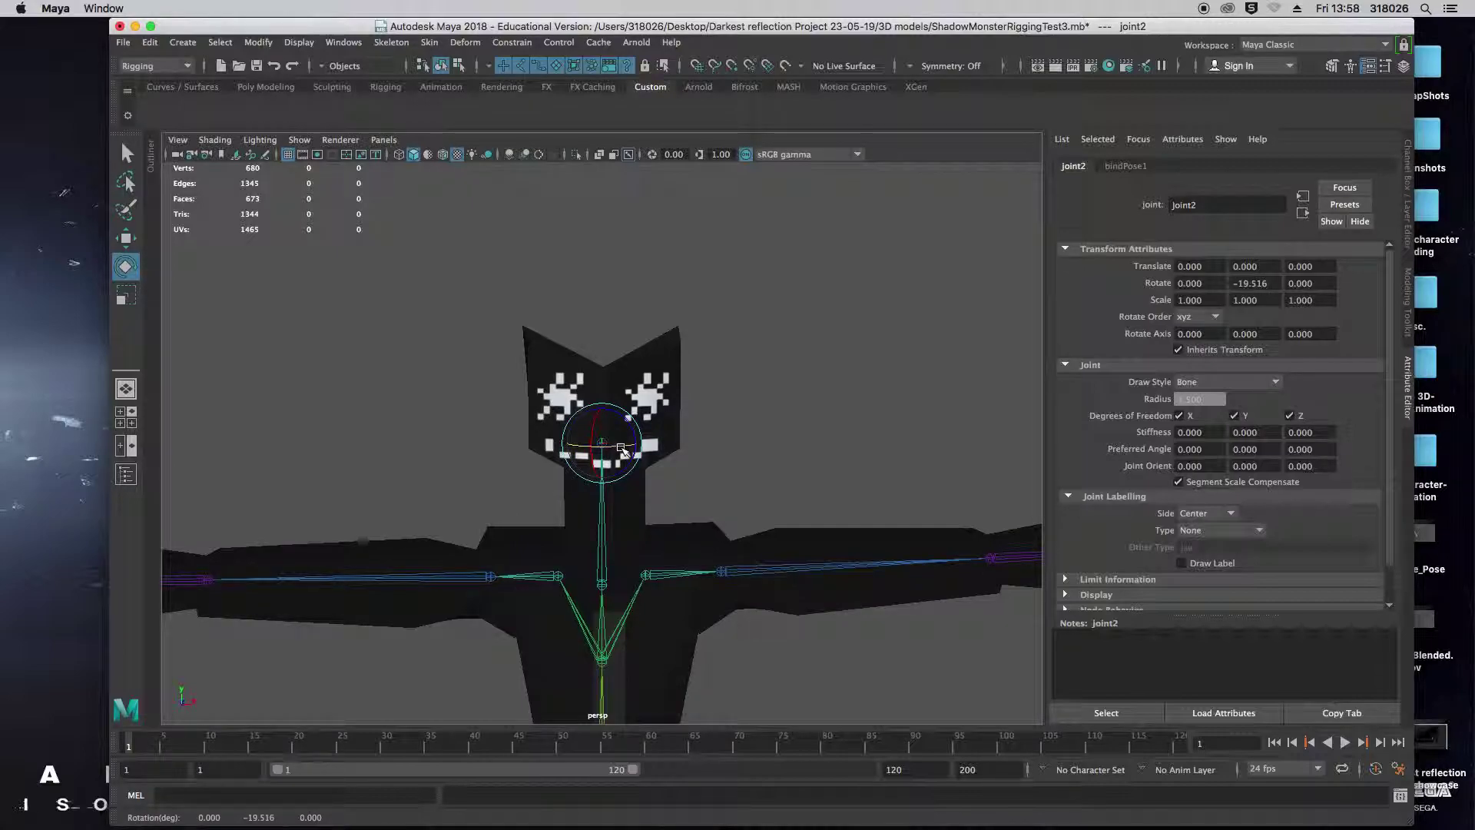
left_click(799, 428)
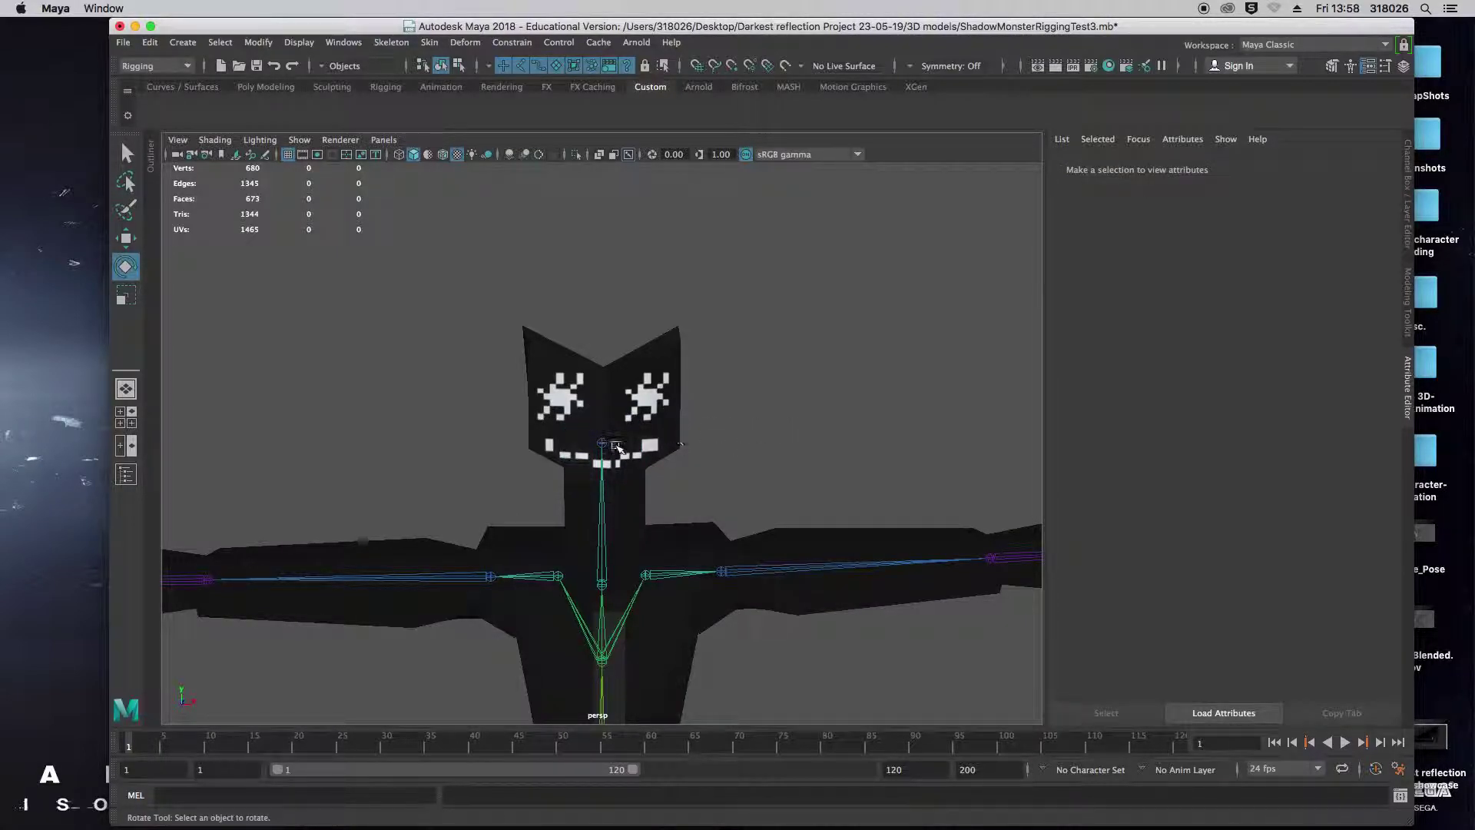
Try rotating the Character1_Head joint on several axes and undo those rotations.
left_click(602, 449)
key("w")
key("e")
mouse_move(619, 450)
left_mouse_down()
mouse_move(606, 446)
mouse_move(624, 454)
left_mouse_up()
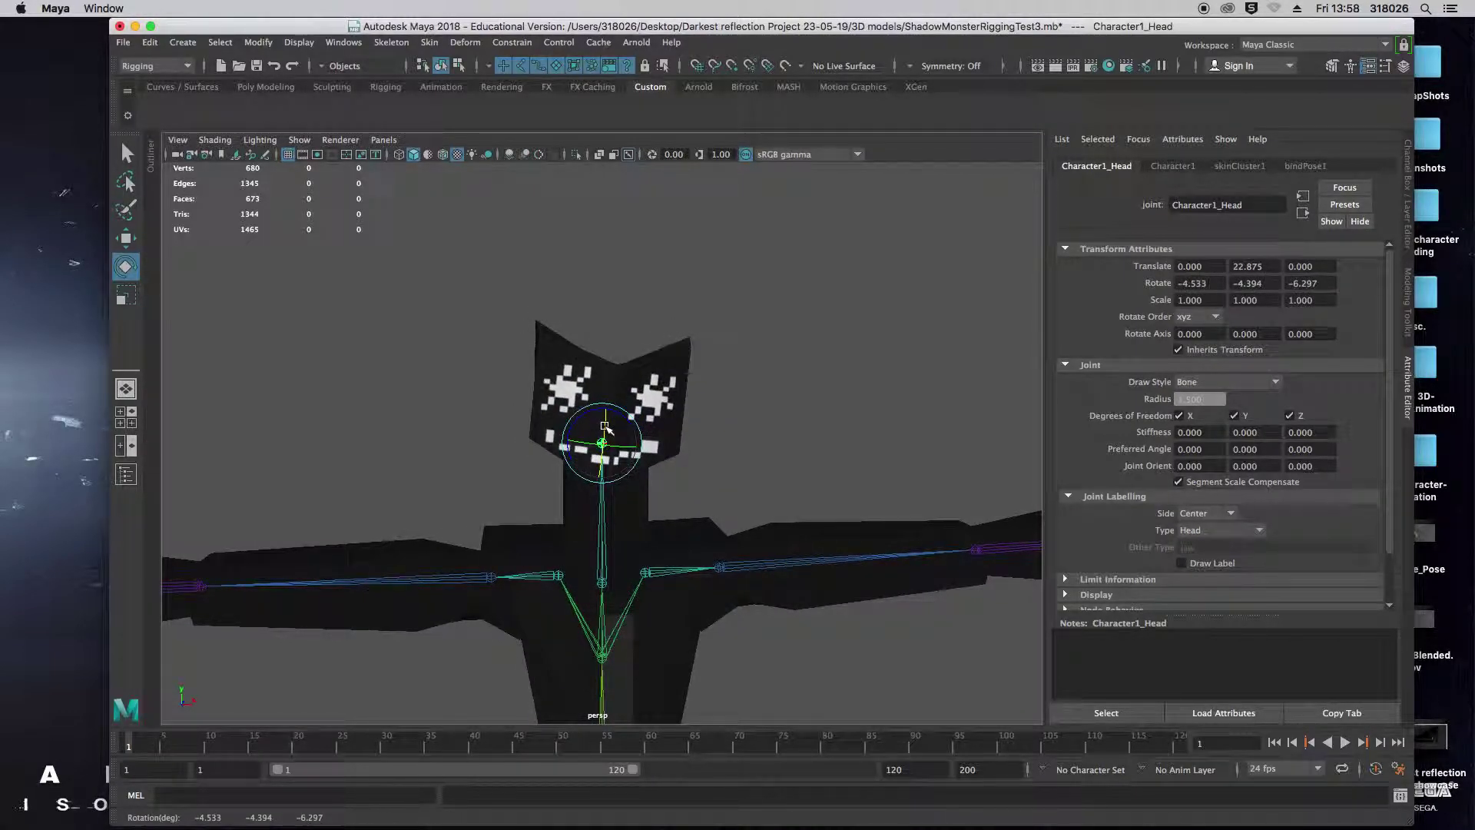
key("ctrl+z")
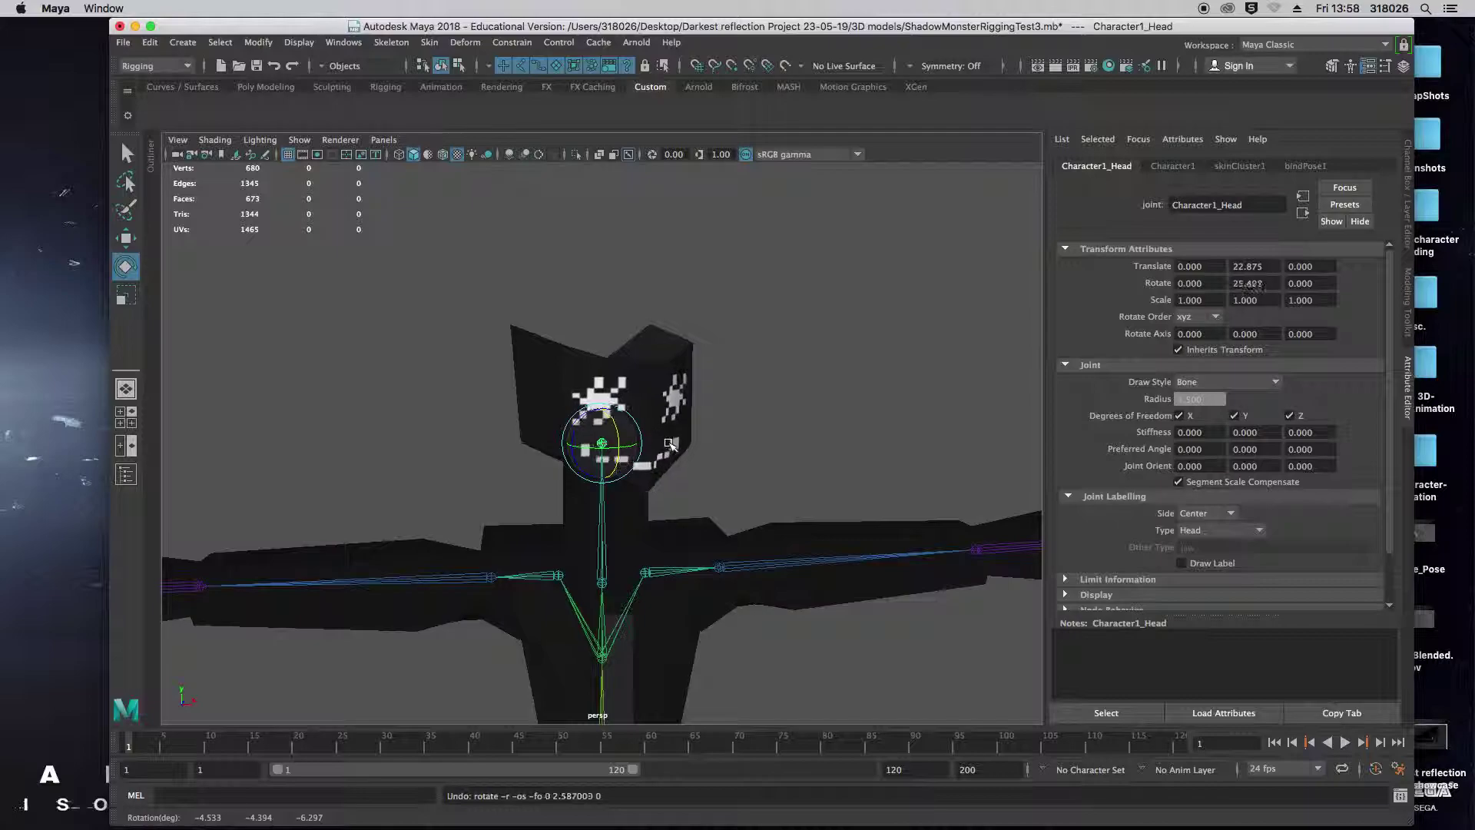
key("ctrl+z")
left_click(718, 452)
Rotate the left shoulder joint about -91° around Z so the arm hangs beside the body.
right_click_drag(768, 487, 652, 451, "alt")
left_click_drag(652, 451, 642, 453, "alt")
left_click(659, 503)
mouse_move(701, 527)
left_mouse_down()
mouse_move(678, 515)
mouse_move(690, 534)
left_mouse_up()
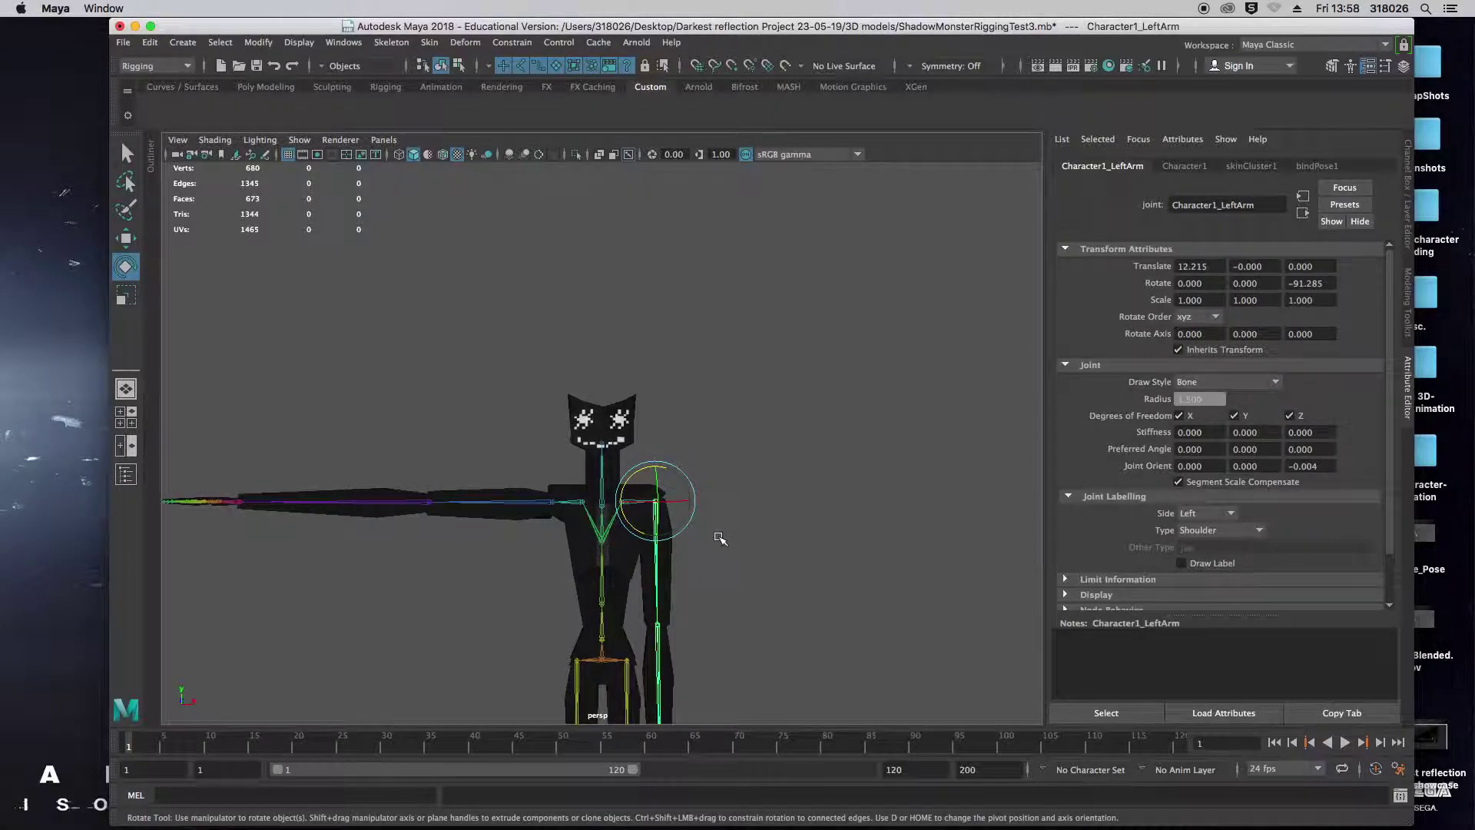
left_click(720, 538)
scroll(678, 517, "down", 4)
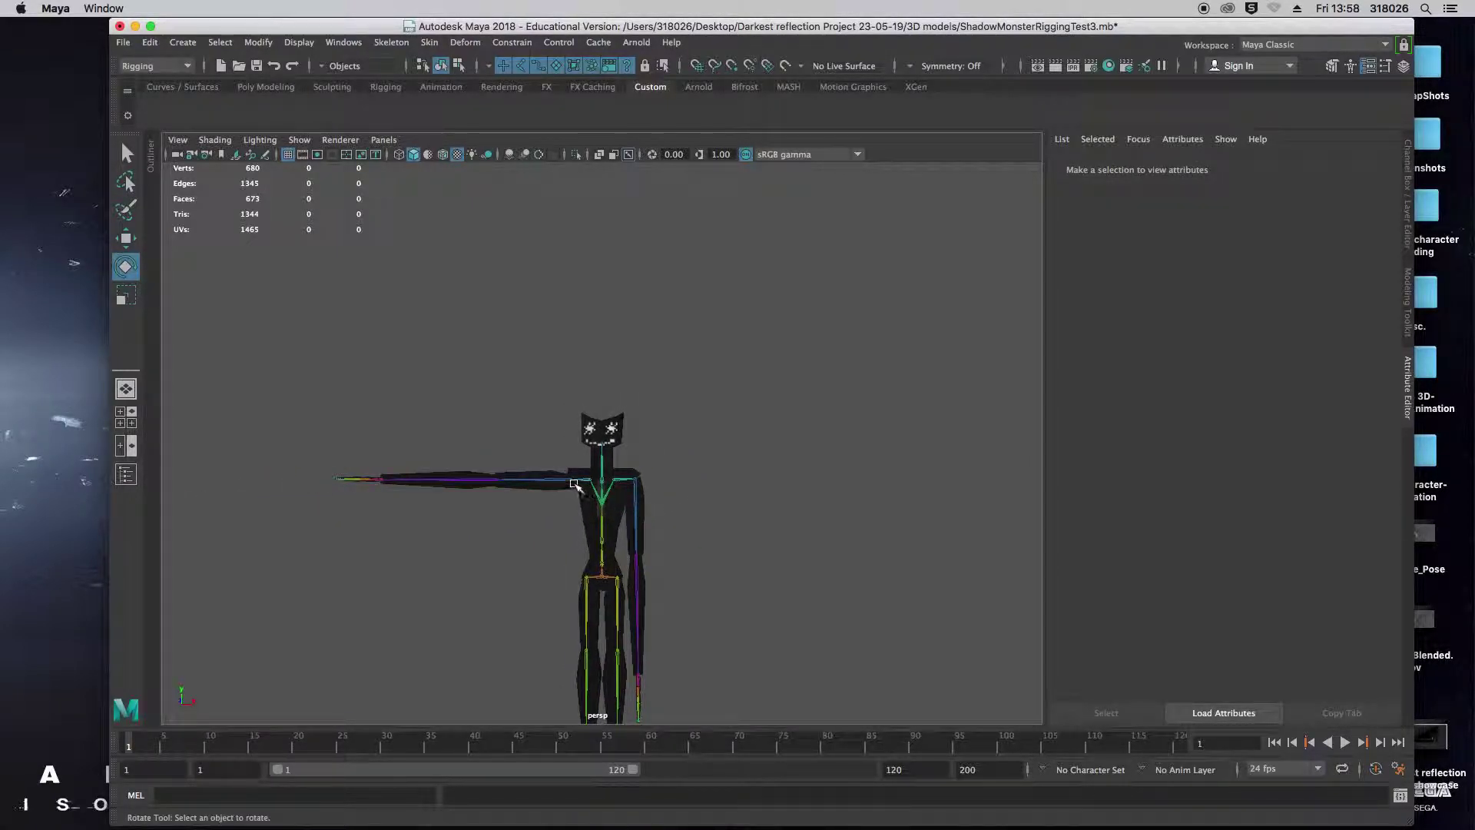
Rotate the right shoulder joint about 86° around Z so the arm hangs beside the body.
left_click(574, 487)
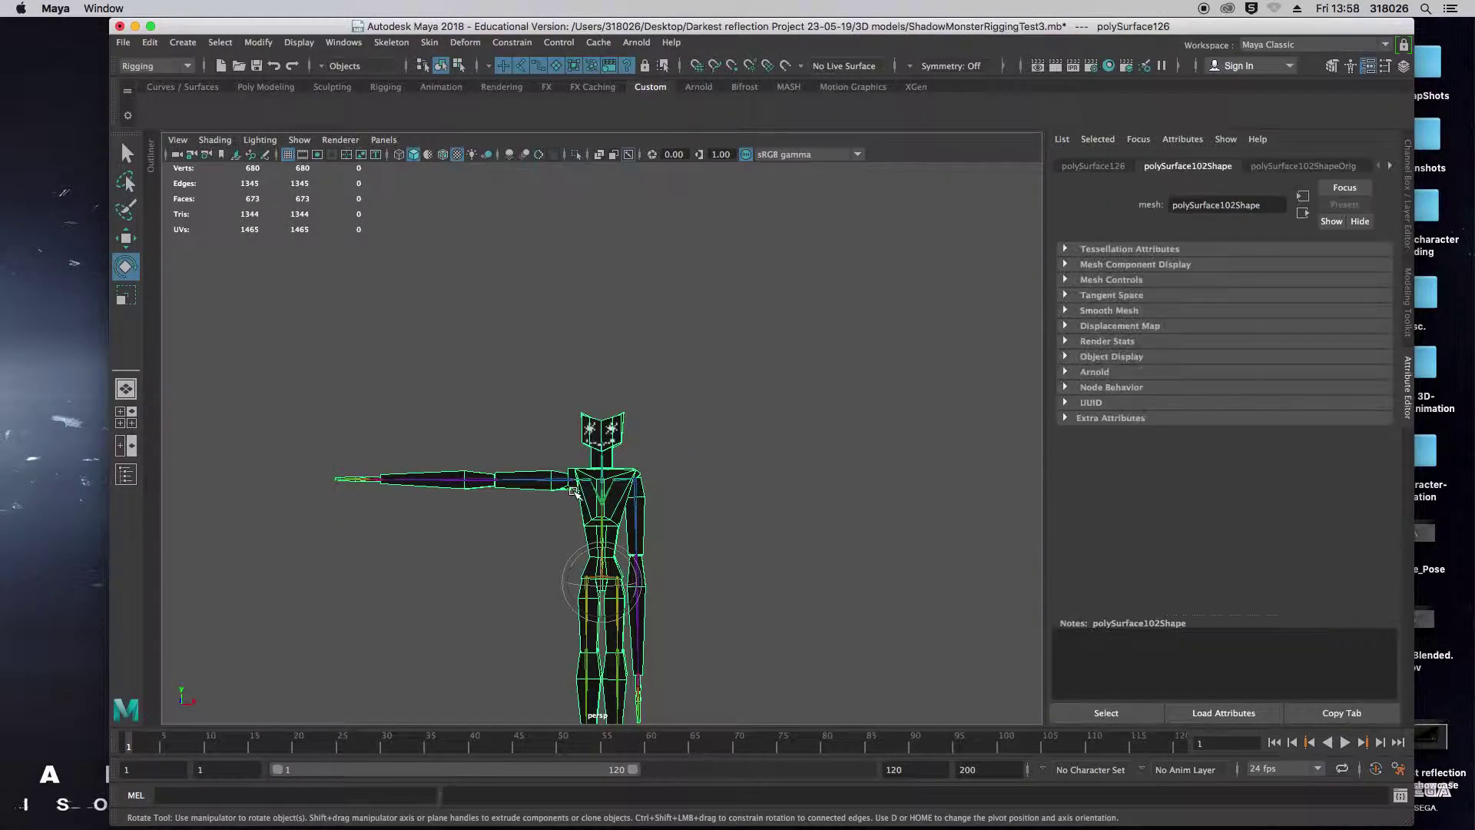
left_click(718, 503)
left_click(554, 487)
left_click_drag(598, 502, 615, 437)
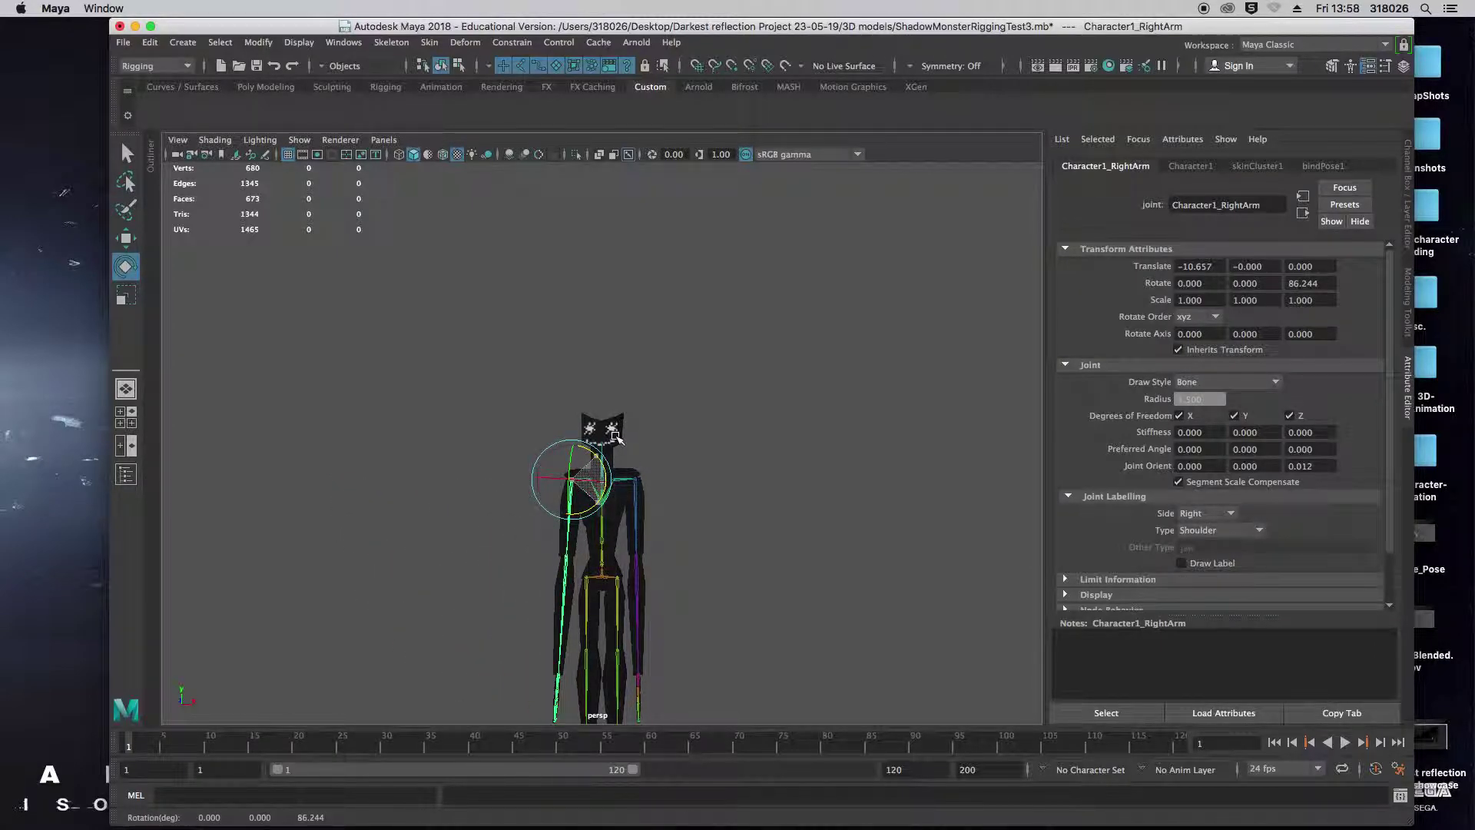
left_click(707, 492)
Undo the rotations that lowered both arms.
left_click_drag(704, 500, 642, 449, "alt")
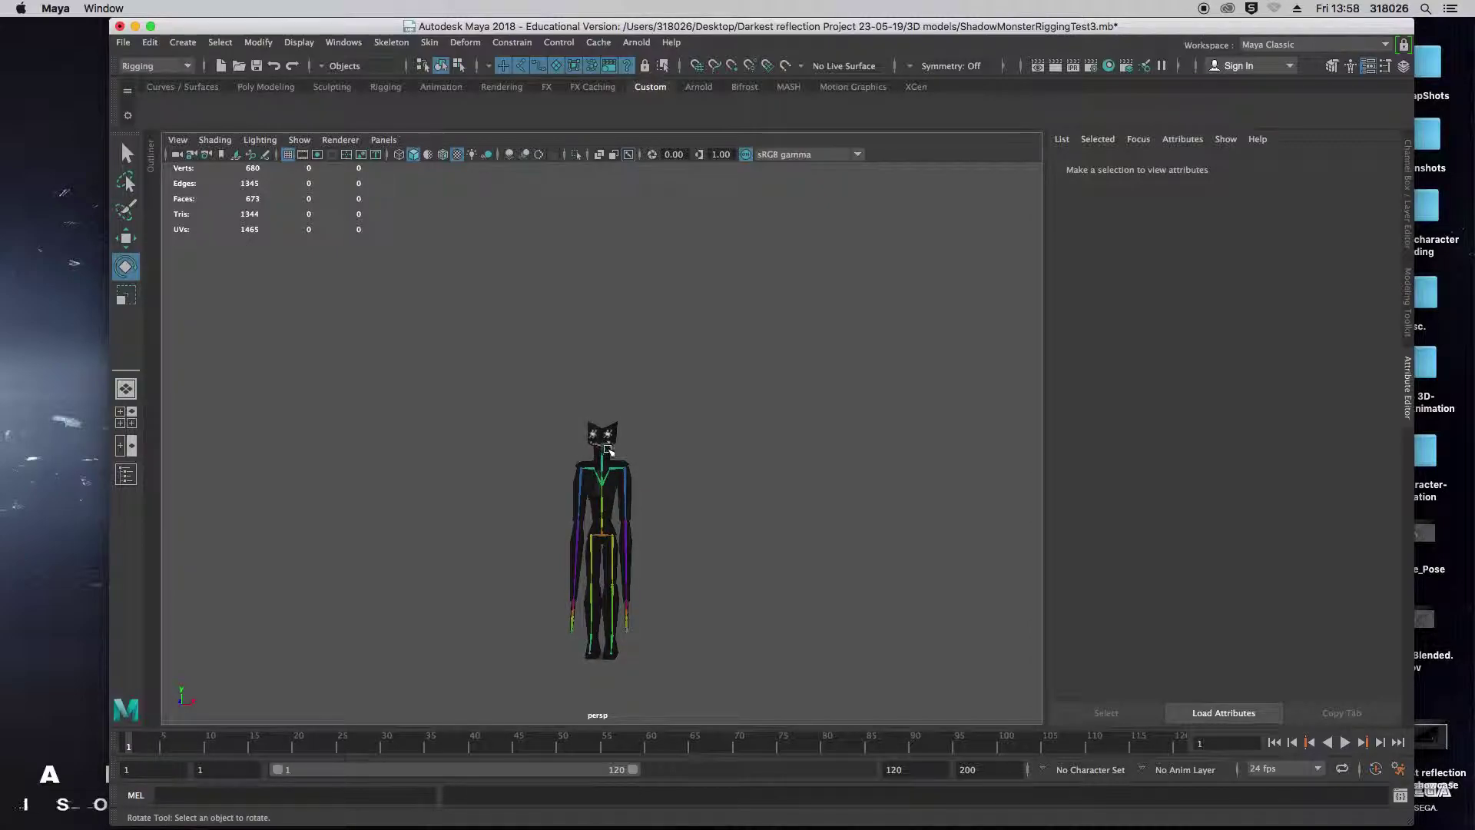
key("z")
key("z")
key("z")
key("z")
key("z")
key("z")
Pose the left arm outward, forward and slightly downward by rotating its joints.
left_click(661, 487)
left_click_drag(663, 492, 718, 546, "alt")
right_click_drag(718, 545, 838, 619, "alt")
left_click_drag(839, 619, 673, 563, "alt")
left_click(668, 500)
left_click(689, 576)
left_click(689, 576)
left_click(591, 643)
left_click_drag(591, 643, 794, 594, "alt")
left_click(782, 582)
Lower the right arm at the shoulder and bend its elbow joint about 45° around Y.
left_click(549, 503)
left_click_drag(538, 493, 568, 478)
left_click(542, 567)
left_click_drag(566, 574, 559, 552)
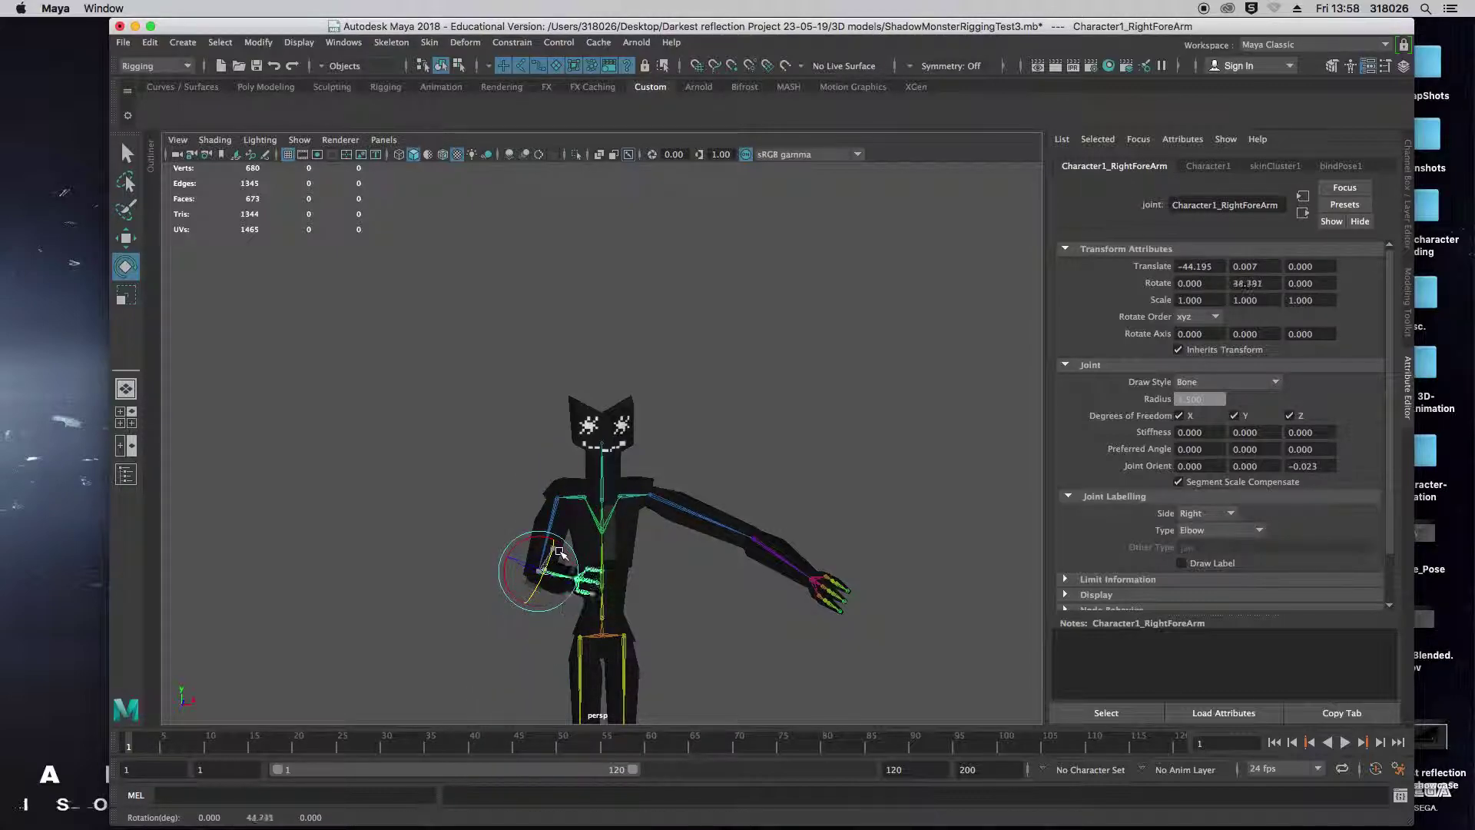
left_click(646, 578)
Twist the right hand joint around its X axis.
left_click_drag(643, 578, 690, 594, "alt")
left_click(700, 618)
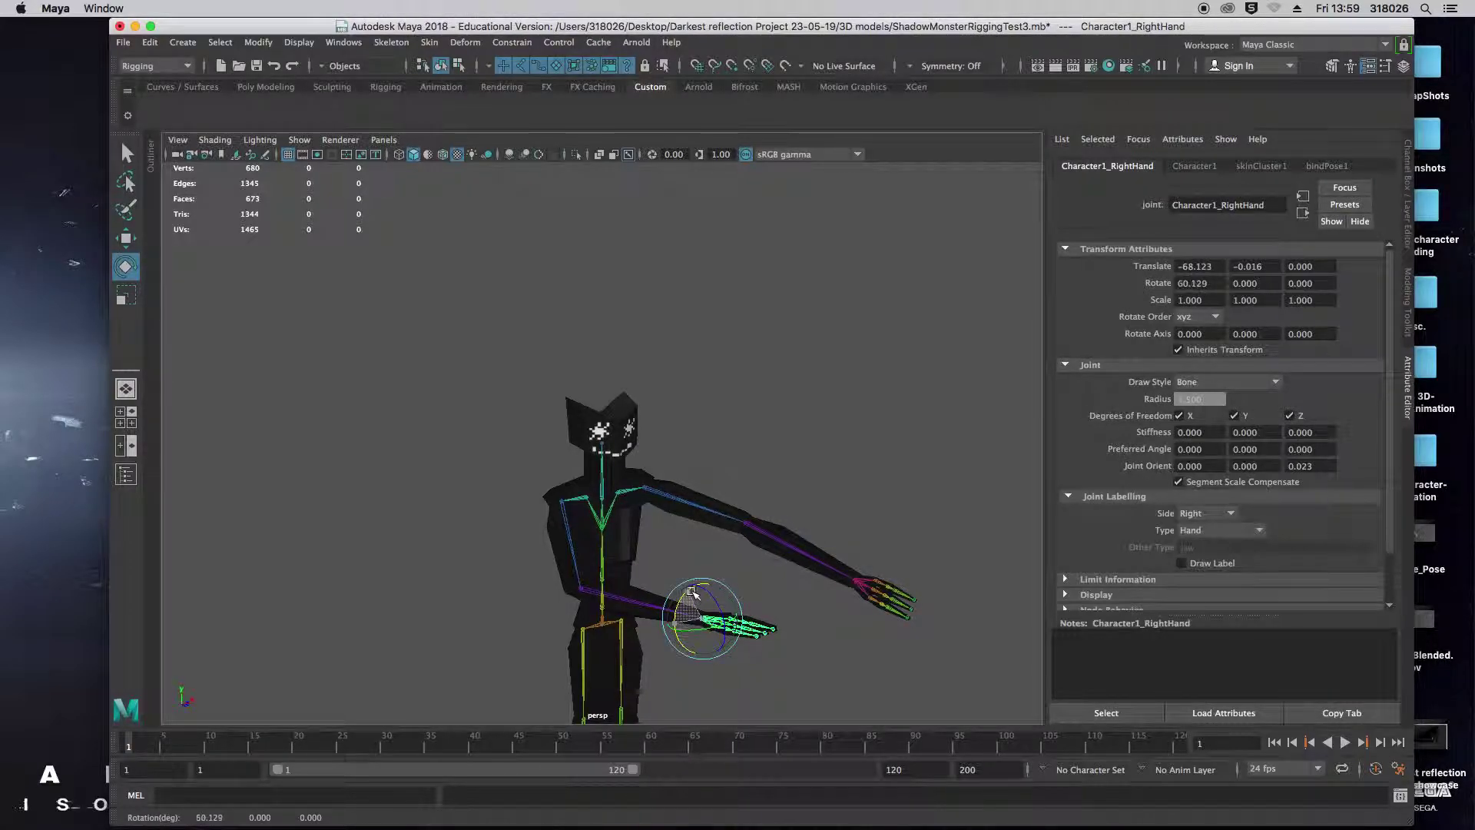
left_click(786, 611)
left_click_drag(786, 611, 785, 620, "alt")
Curl the right hand's three fingers by rotating their second joints together.
left_click(748, 655)
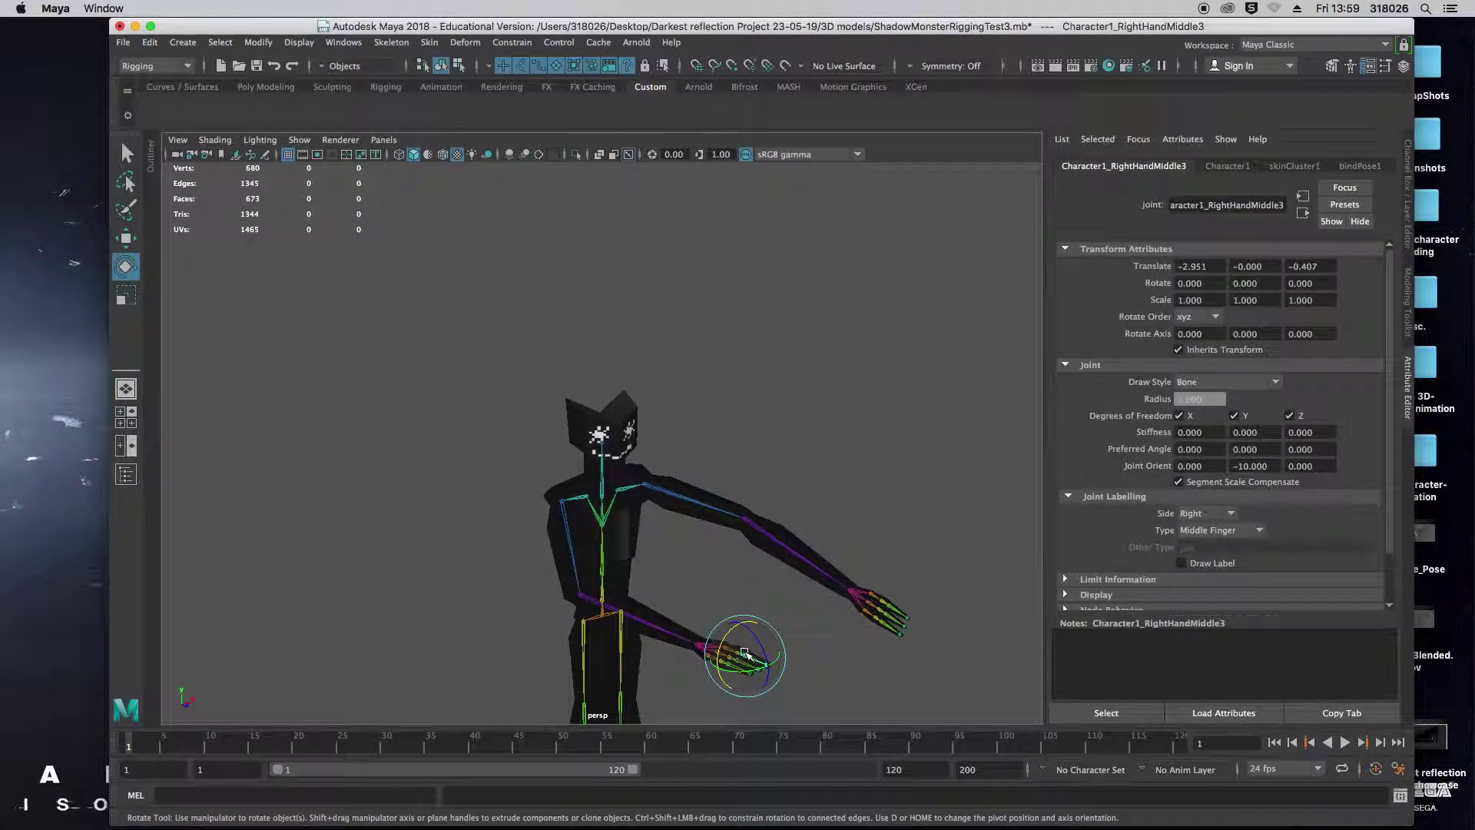
key("f")
left_click_drag(703, 547, 760, 615, "alt")
scroll(761, 615, "down", 5)
left_click(553, 367)
left_click(526, 383)
key("q")
left_click(498, 414)
left_click(460, 444)
key("e")
scroll(461, 438, "up", 4)
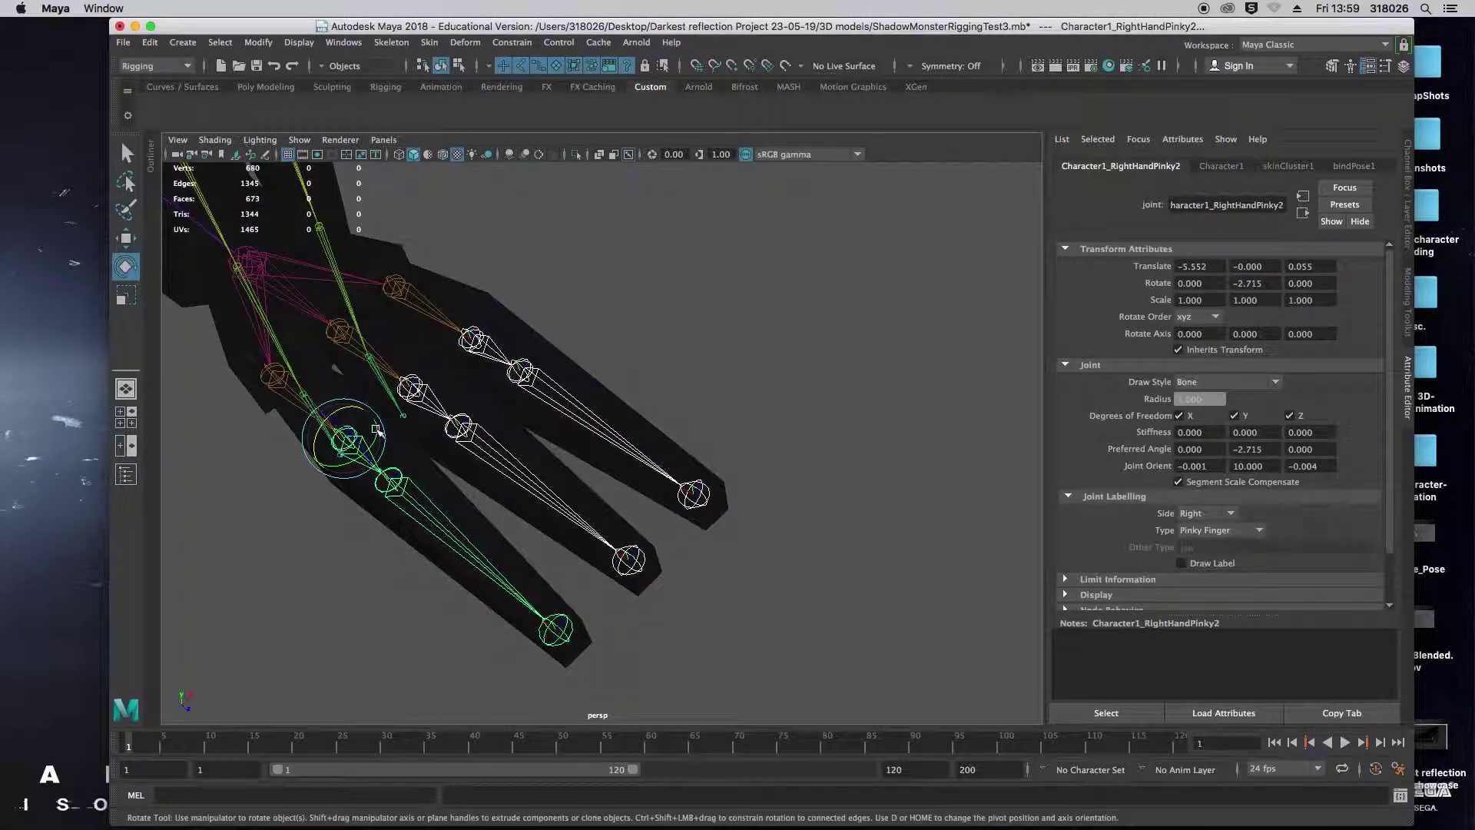
left_click_drag(346, 435, 691, 398)
left_click(666, 436)
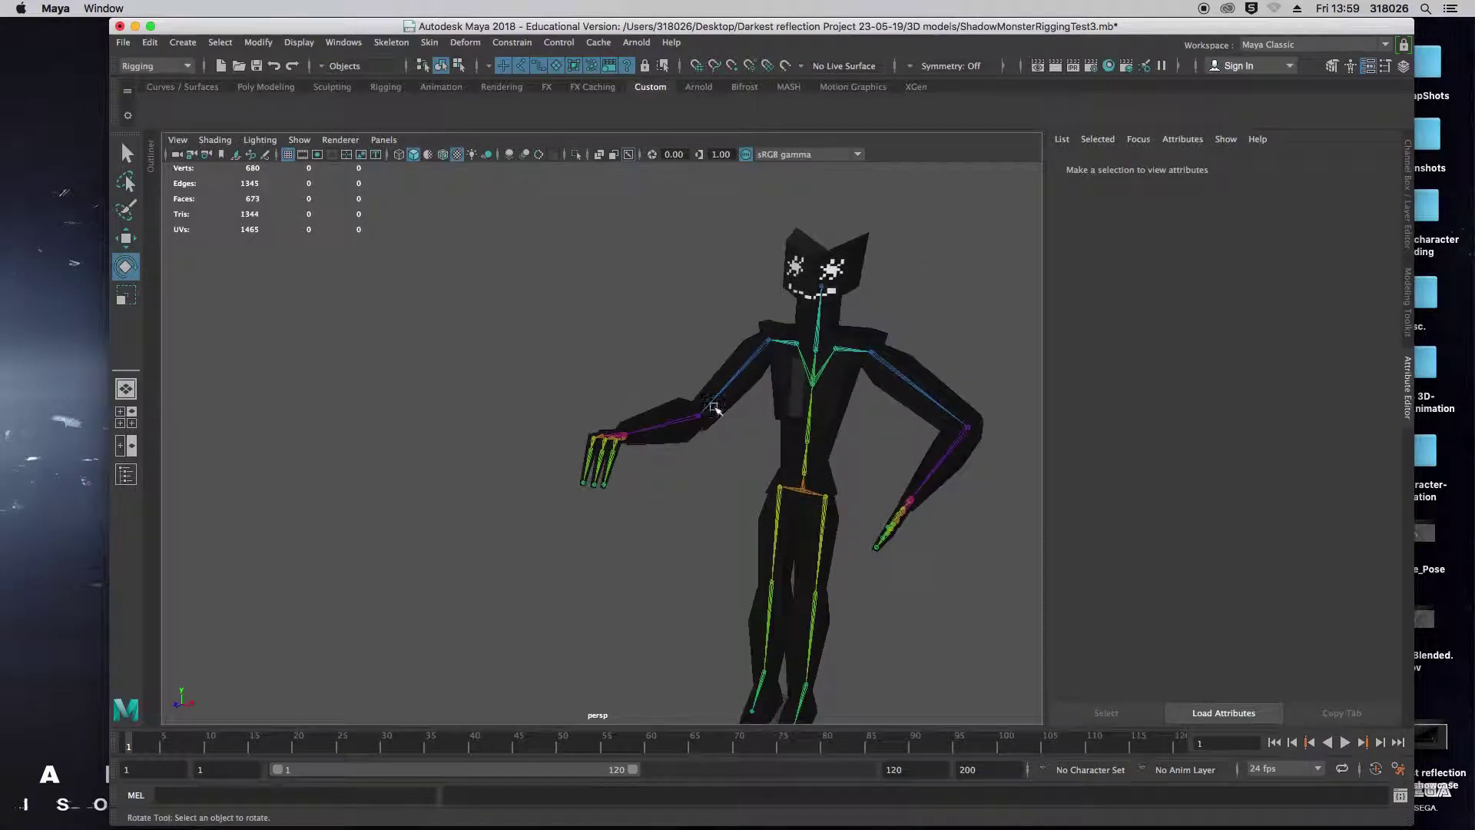
Rotate the left hand at the wrist to angle it like the right hand.
left_click(910, 510)
left_click_drag(929, 494, 934, 500, "alt")
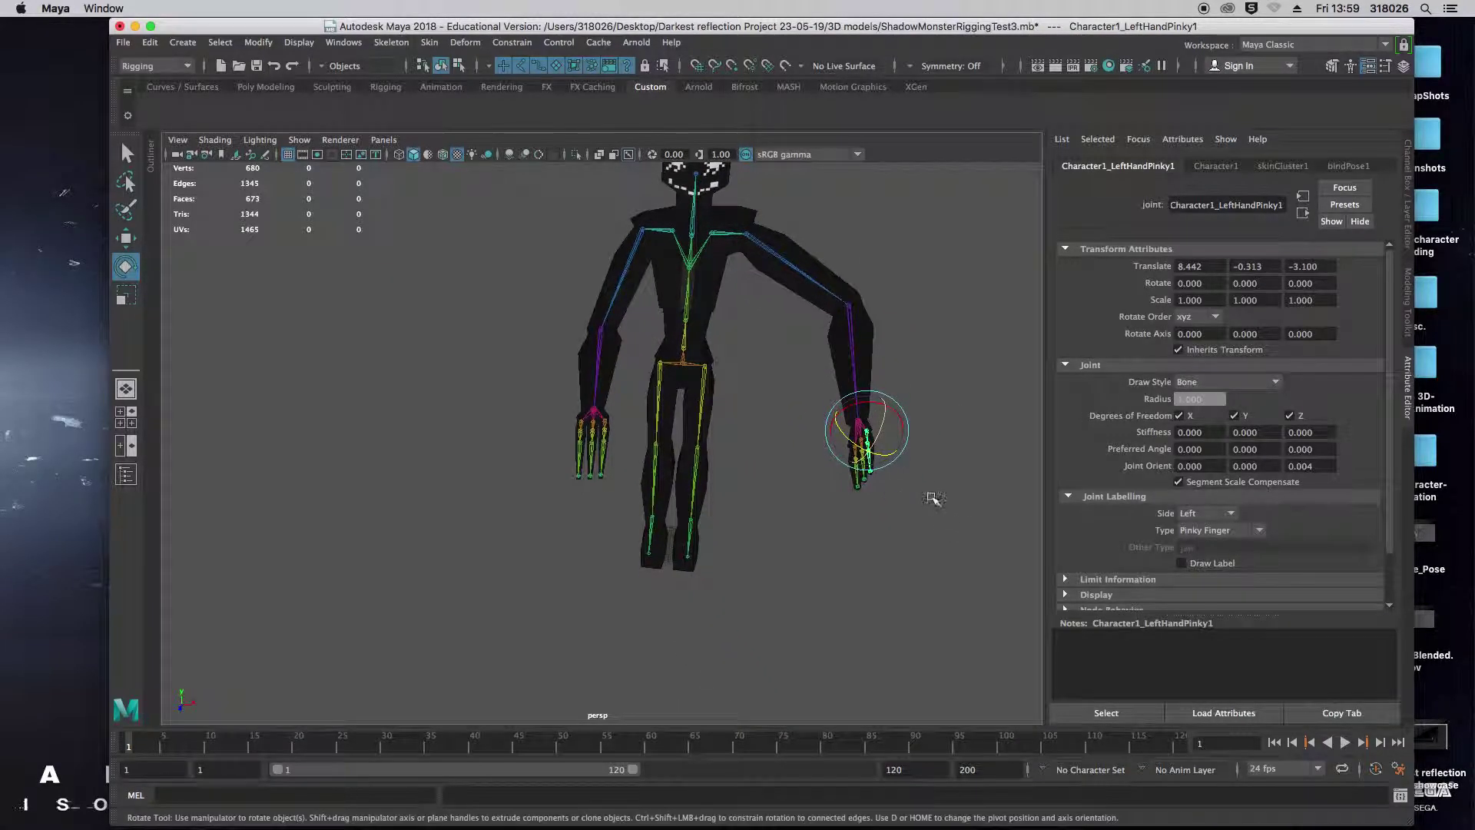
left_click(869, 417)
left_click(857, 421)
left_click_drag(858, 421, 888, 487, "alt")
left_click(936, 468)
Curl the left hand's three fingers by rotating their second joints together.
left_click(884, 471)
key("q")
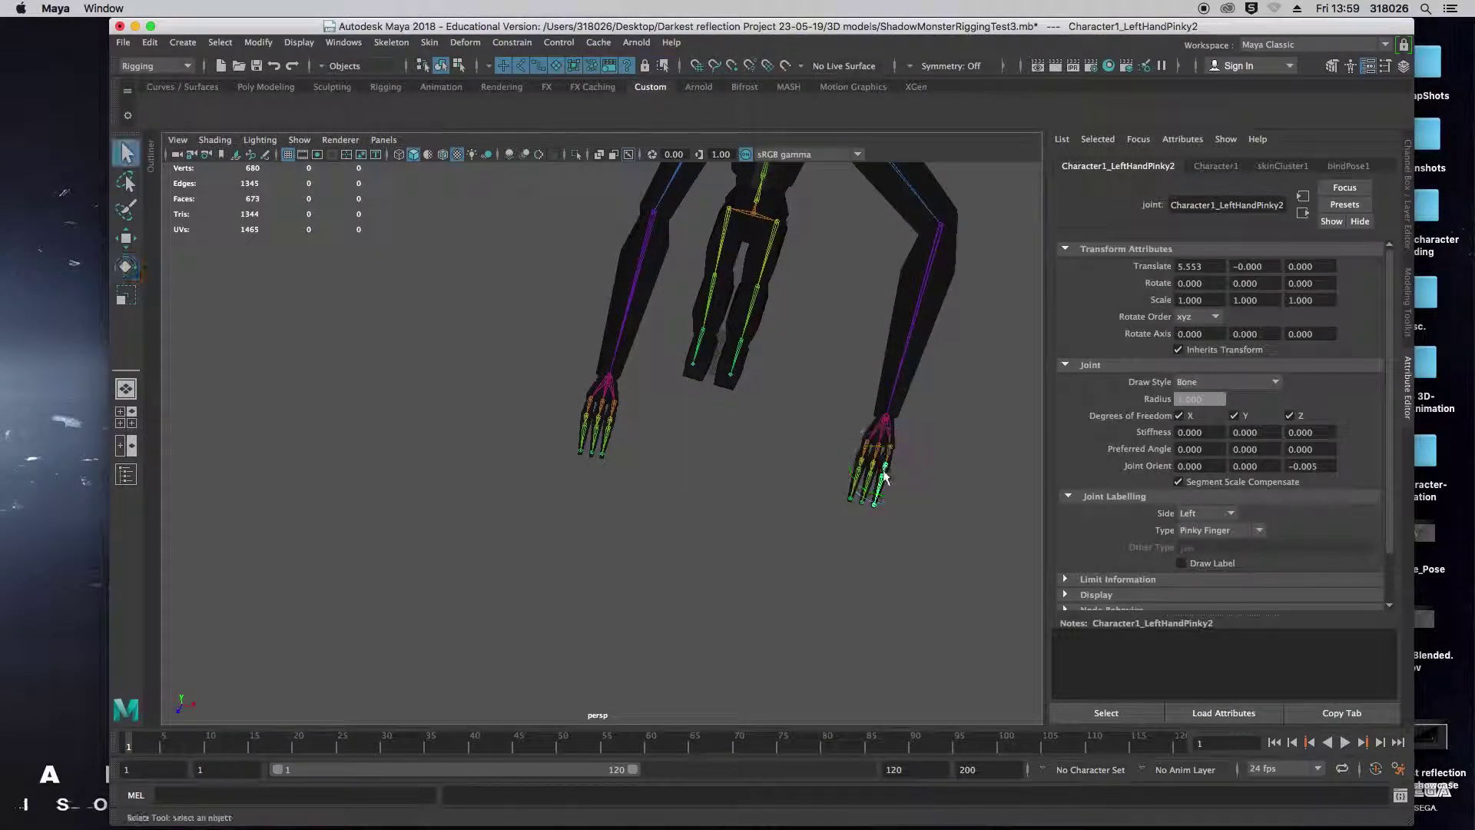
left_click(862, 463)
left_click(862, 463)
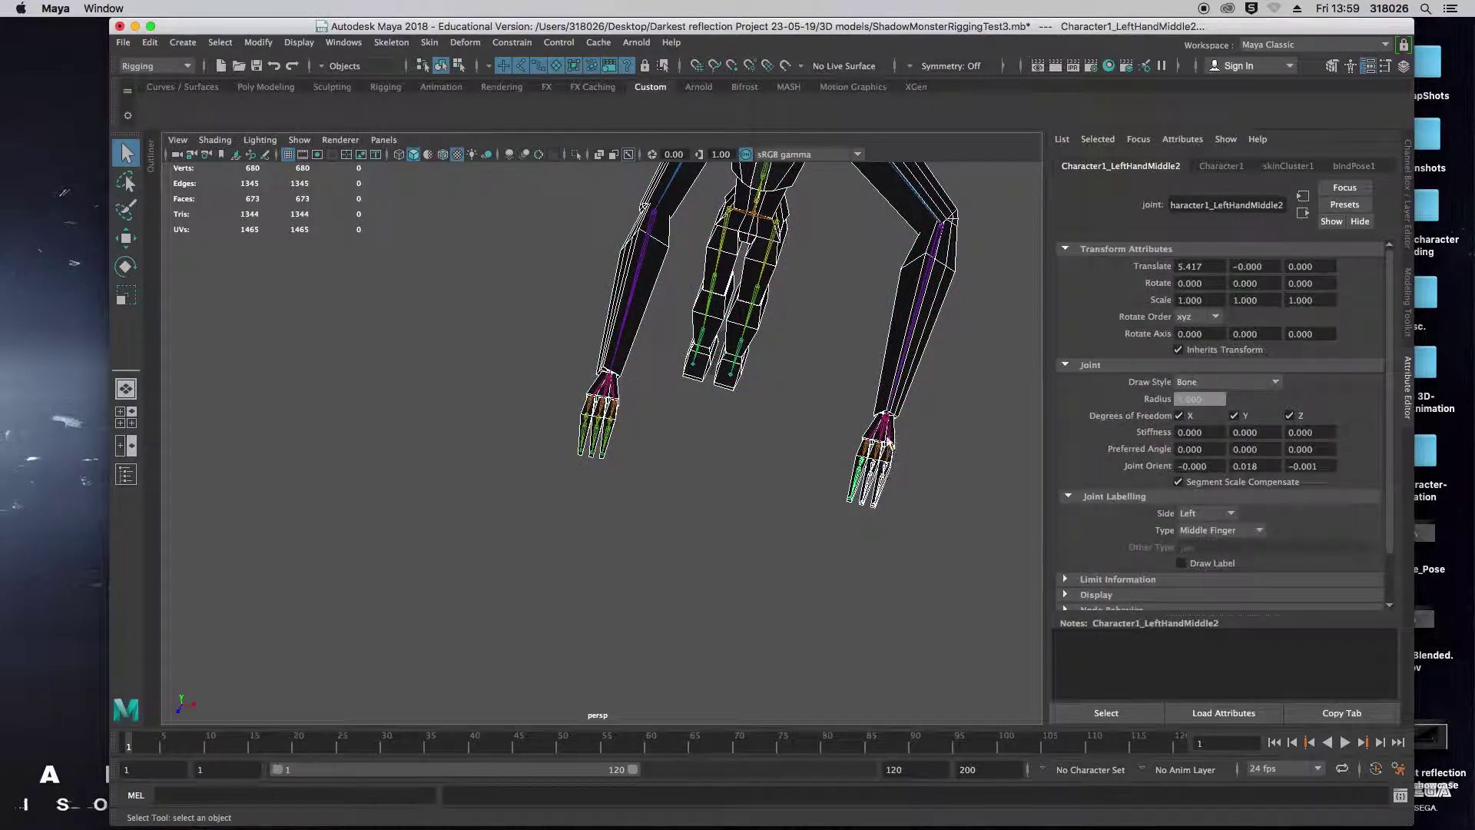
left_click(881, 401)
key("e")
left_click_drag(931, 517, 813, 496, "alt")
left_click(861, 484)
left_click(910, 496)
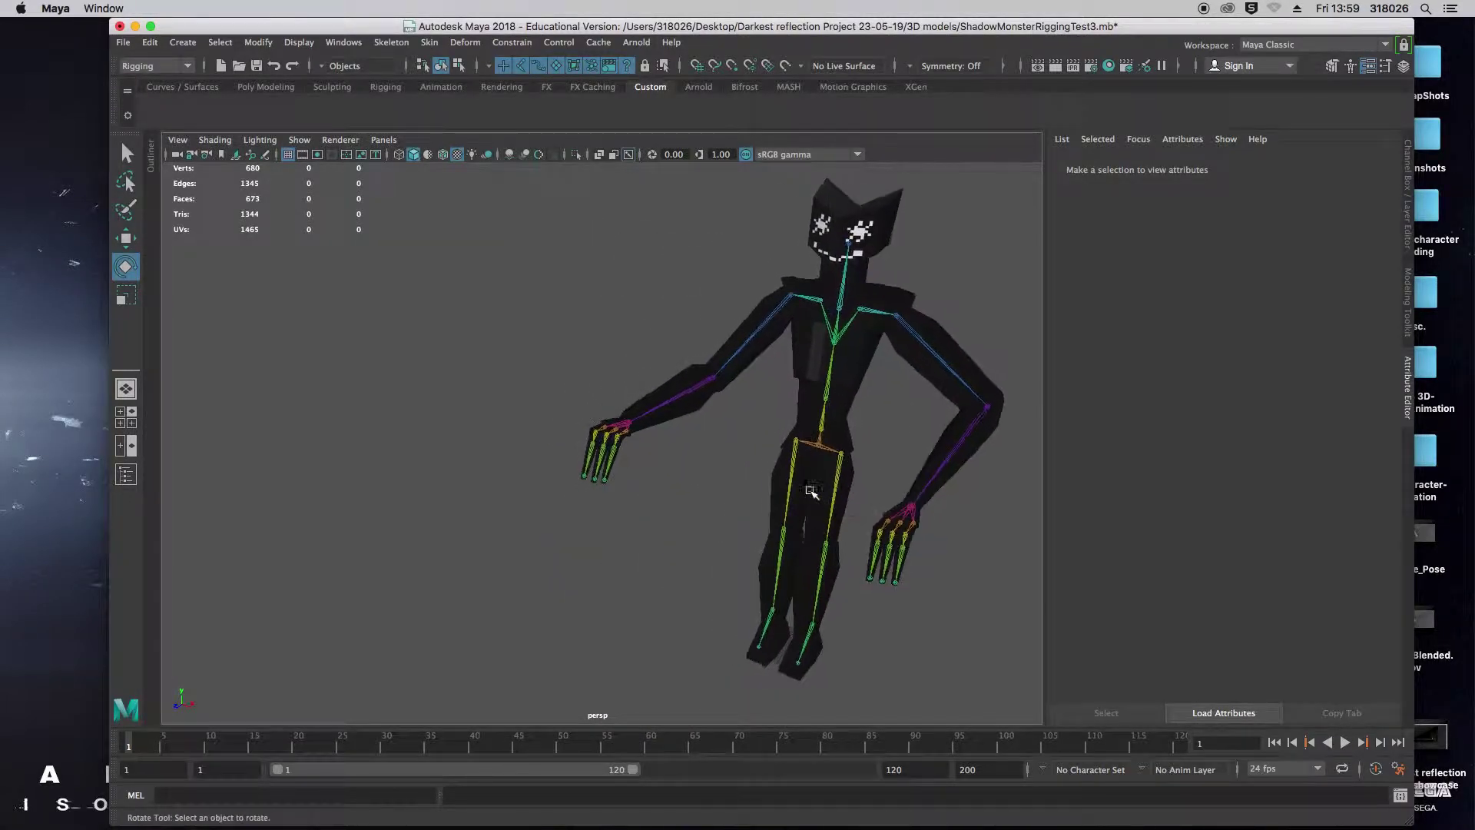
Swing the right upper leg forward by rotating its hip joint around X.
left_click(813, 497)
left_click(796, 442)
left_click(796, 439)
key("f")
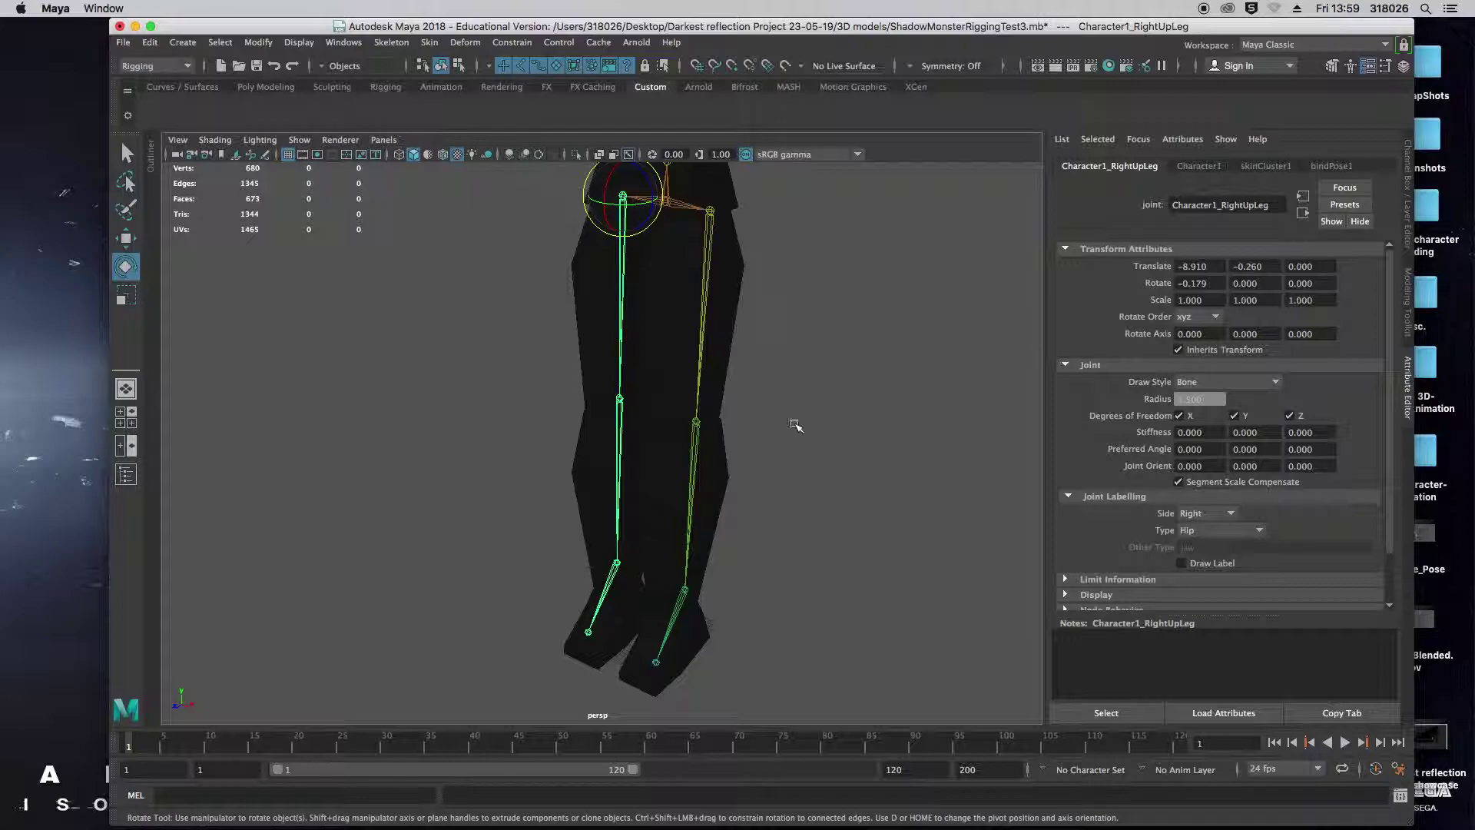
left_click_drag(797, 428, 948, 418, "alt")
right_click_drag(947, 419, 800, 331, "alt")
left_click_drag(801, 330, 805, 306, "alt")
left_click_drag(615, 305, 599, 361)
Bend the right knee joint and rotate the right foot joint about 9° around X.
left_click(621, 424)
left_click_drag(622, 427, 662, 453)
left_click(620, 555)
right_click_drag(653, 576, 726, 588, "alt")
left_click_drag(658, 568, 661, 575)
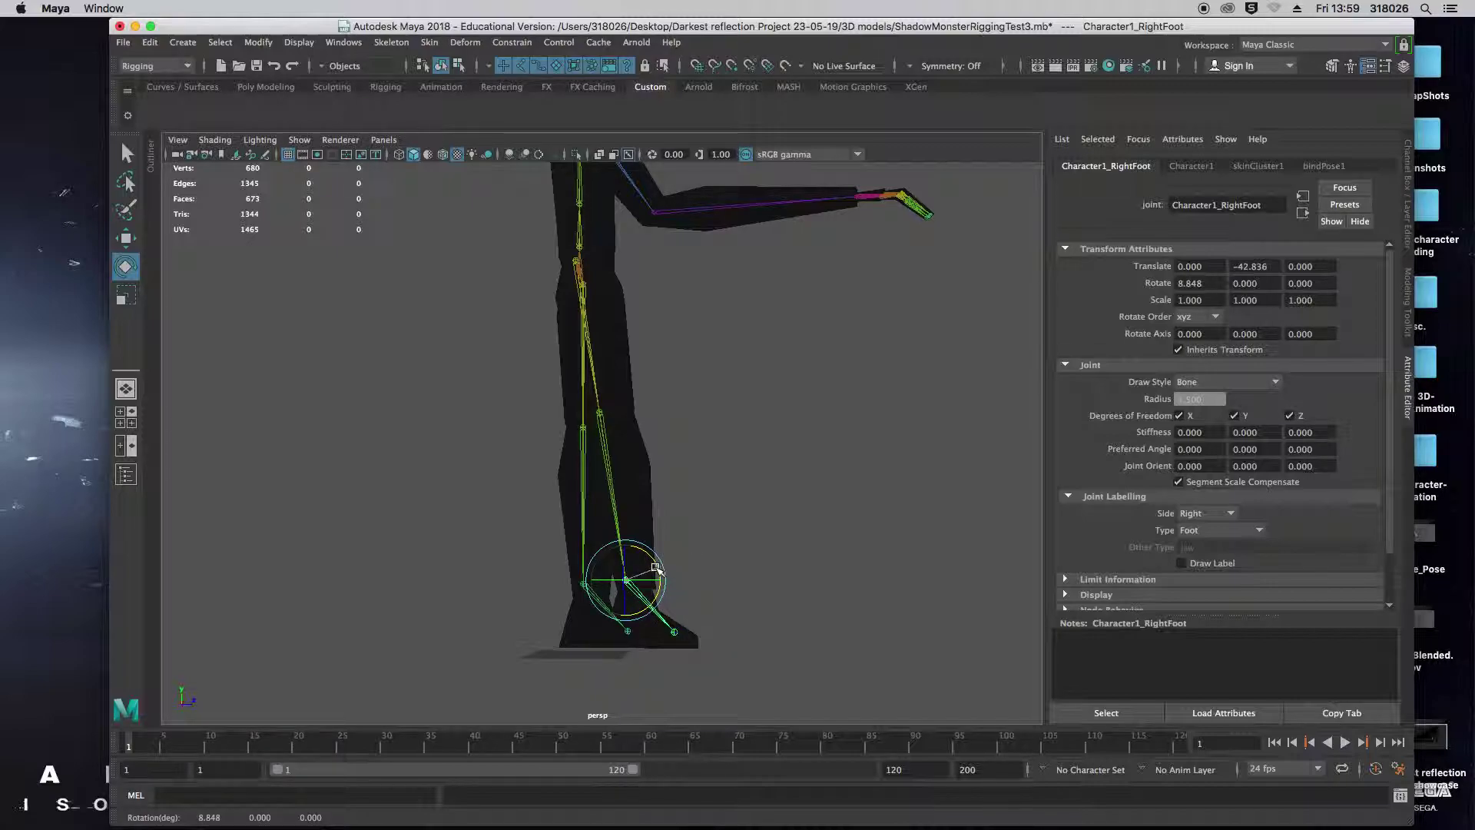
left_click(751, 573)
Swing the left upper leg backward at the hip, undoing the mistaken rotation along the way.
left_click_drag(750, 573, 592, 399, "alt")
left_click(617, 337)
mouse_move(626, 346)
left_mouse_down("alt")
mouse_move(642, 355)
mouse_move(579, 375)
mouse_move(682, 351)
mouse_move(641, 339)
mouse_move(635, 361)
left_mouse_up("alt")
key("super+z")
left_click(690, 369)
left_click(576, 377)
Bend the left knee joint and rotate the left foot joint to about -10° around X.
left_click(624, 428)
left_click_drag(626, 431, 647, 449)
left_click(640, 525)
left_click_drag(663, 503, 667, 509)
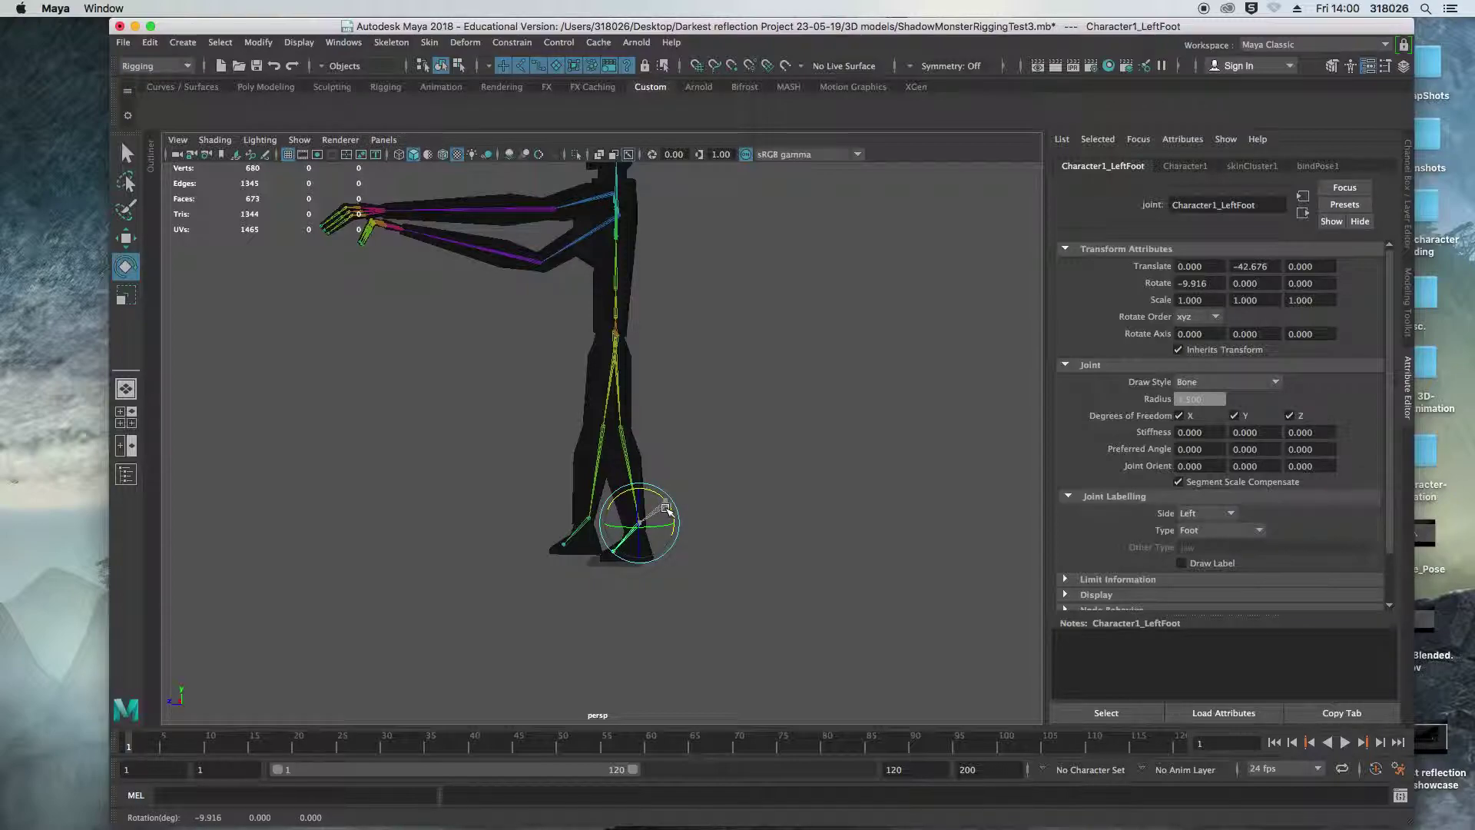
Swing the right upper leg further forward and bend the right knee to about 13° around X.
left_click(626, 368)
left_click_drag(626, 373, 624, 370)
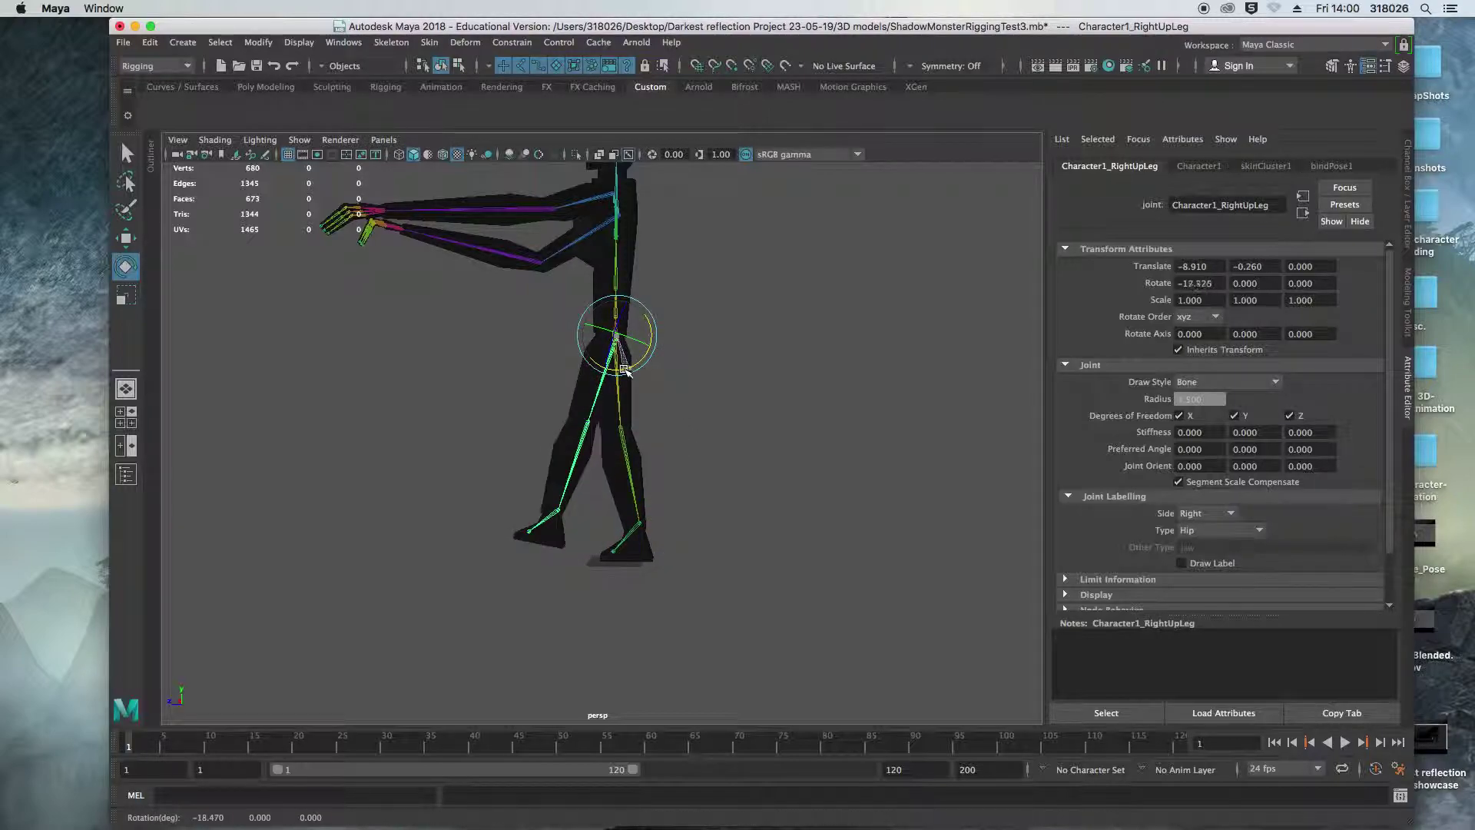
left_click(584, 415)
left_click_drag(589, 452, 602, 441)
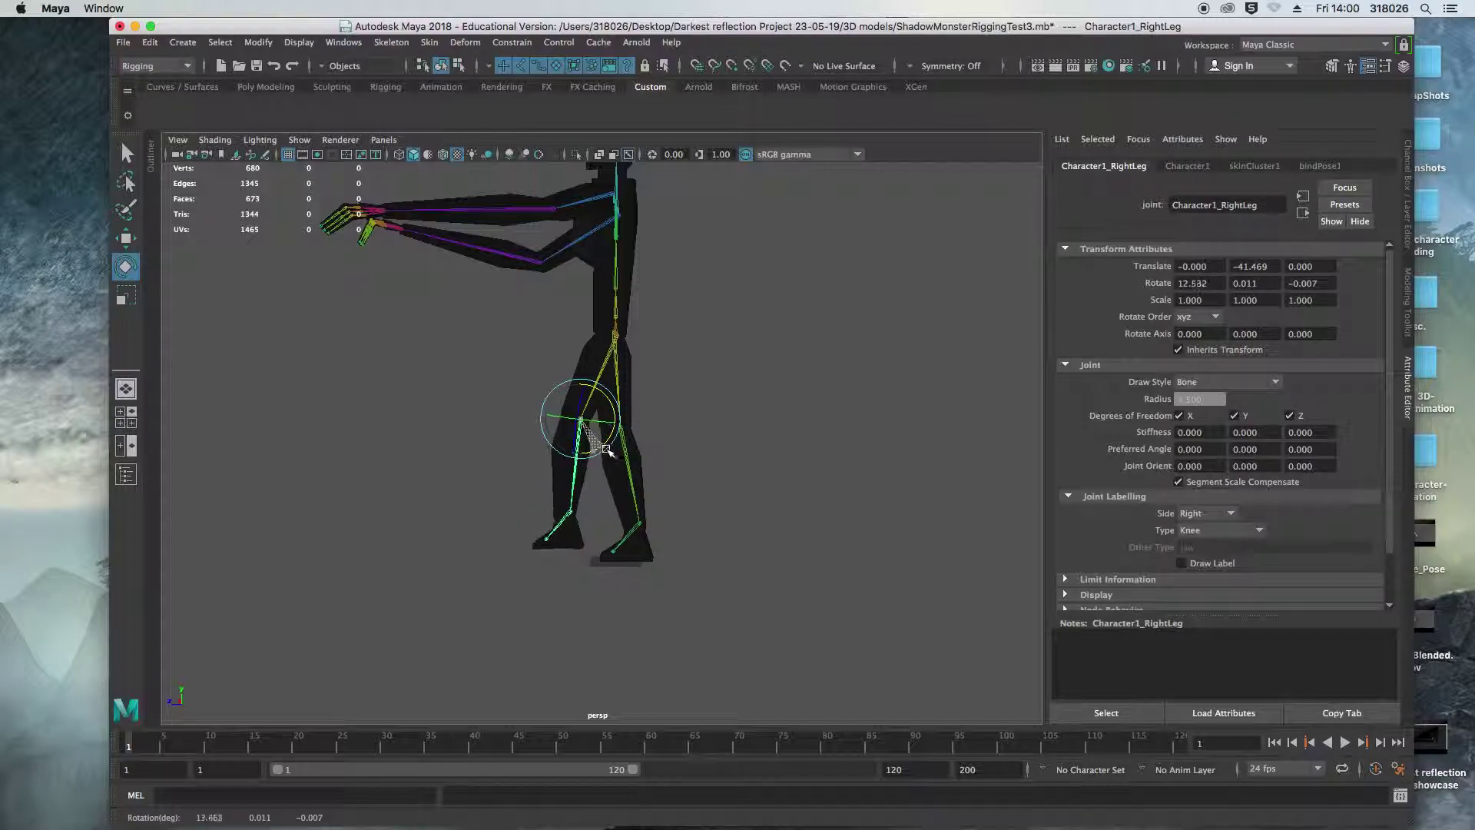
left_click(665, 448)
Swing the left upper leg further back and rotate the left foot to about -23° around X.
left_click(618, 345)
left_click_drag(612, 369, 530, 388, "alt")
left_click(530, 388)
left_click(617, 345)
key("z")
key("z")
key("z")
key("z")
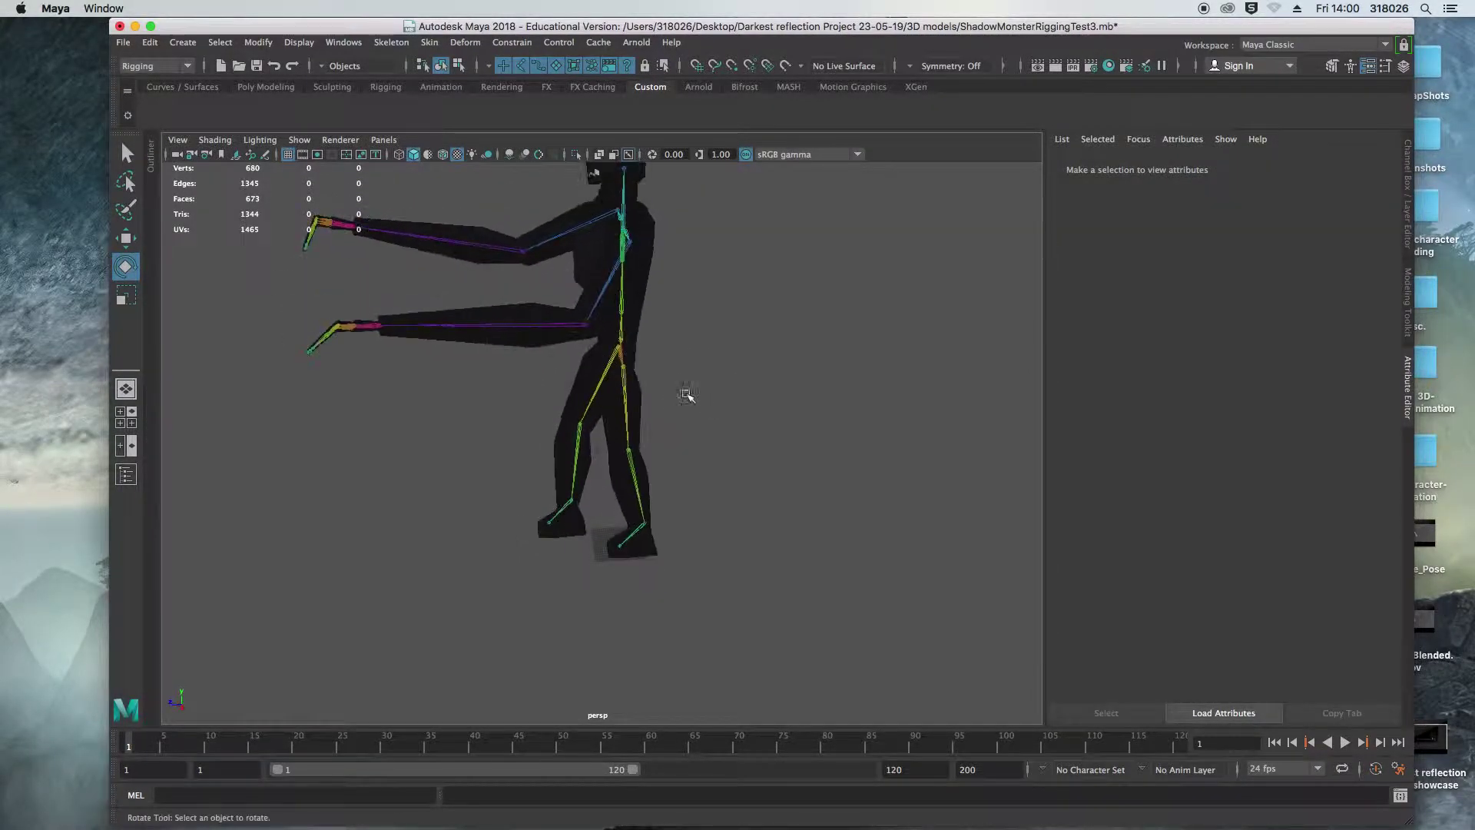
key("z")
key("z")
key("z")
key("z")
key("z")
key("z")
key("z")
key("z")
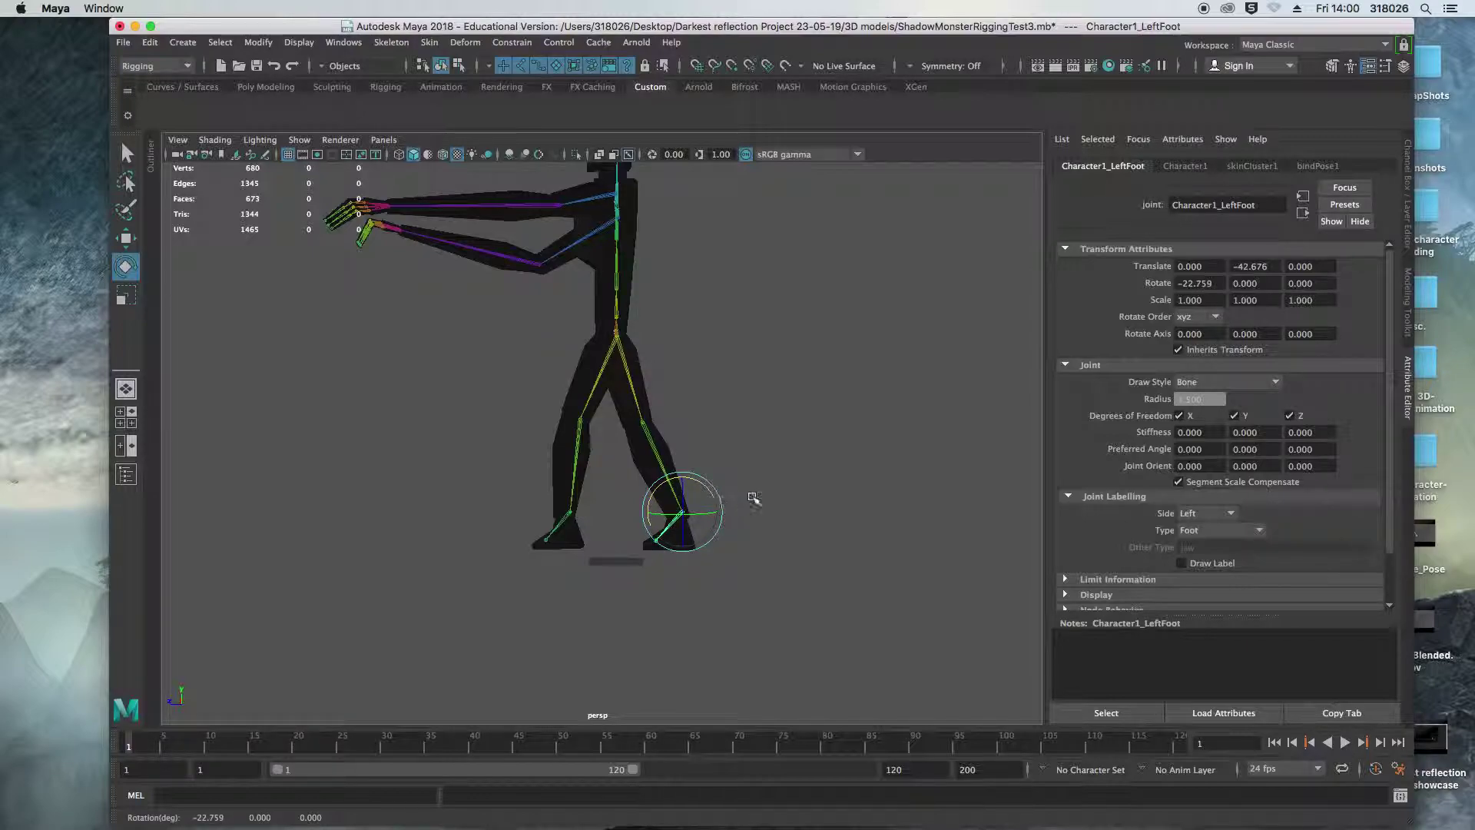
key("z")
left_click_drag(684, 500, 787, 494, "alt")
left_click(595, 529)
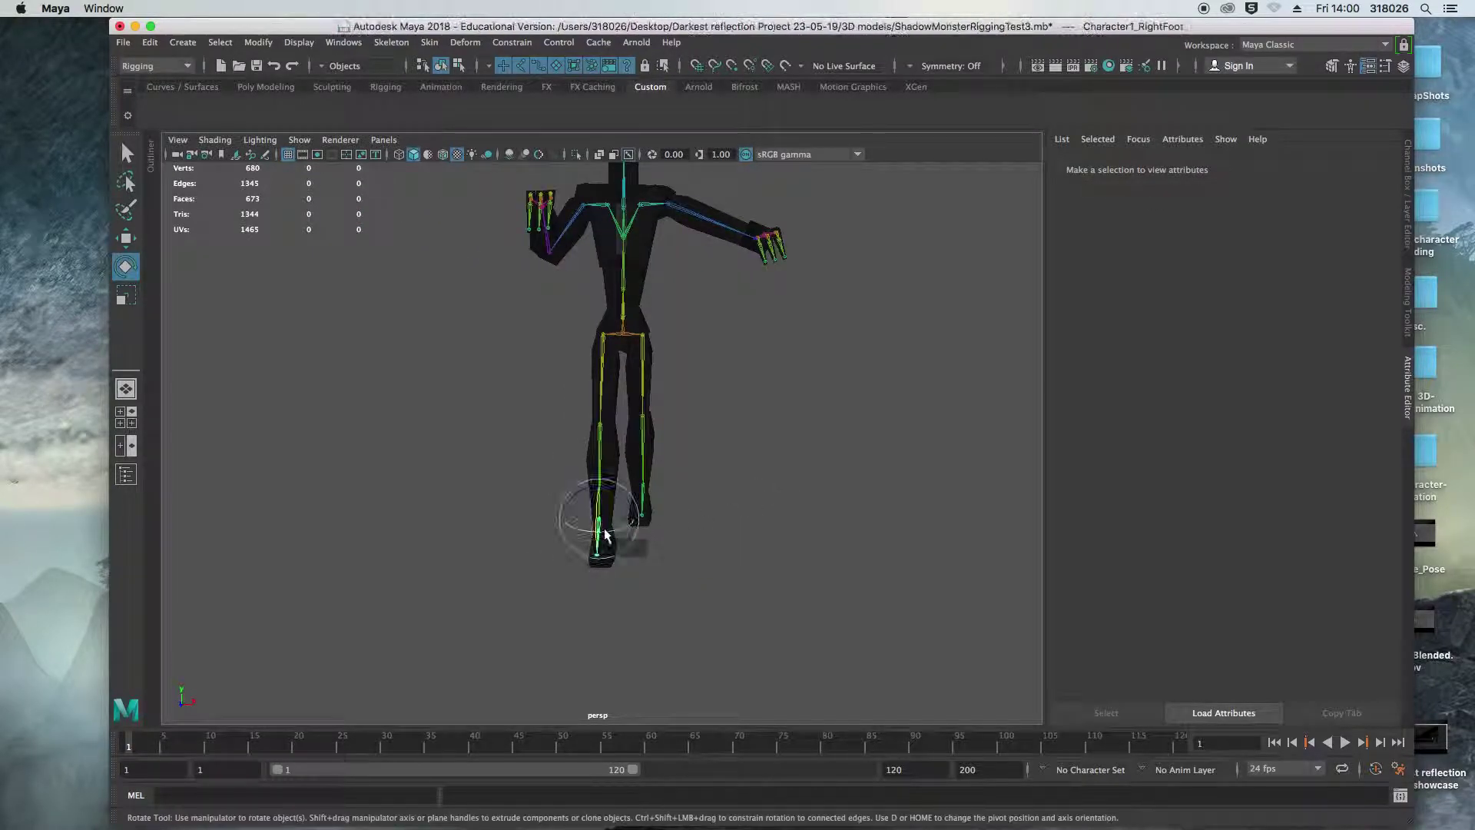
key("z")
Turn and tilt the character's head by rotating the Character1_Head joint.
left_click_drag(702, 504, 862, 422, "alt")
right_click_drag(862, 422, 779, 415, "alt")
left_click_drag(780, 415, 619, 243, "alt")
left_click(619, 243)
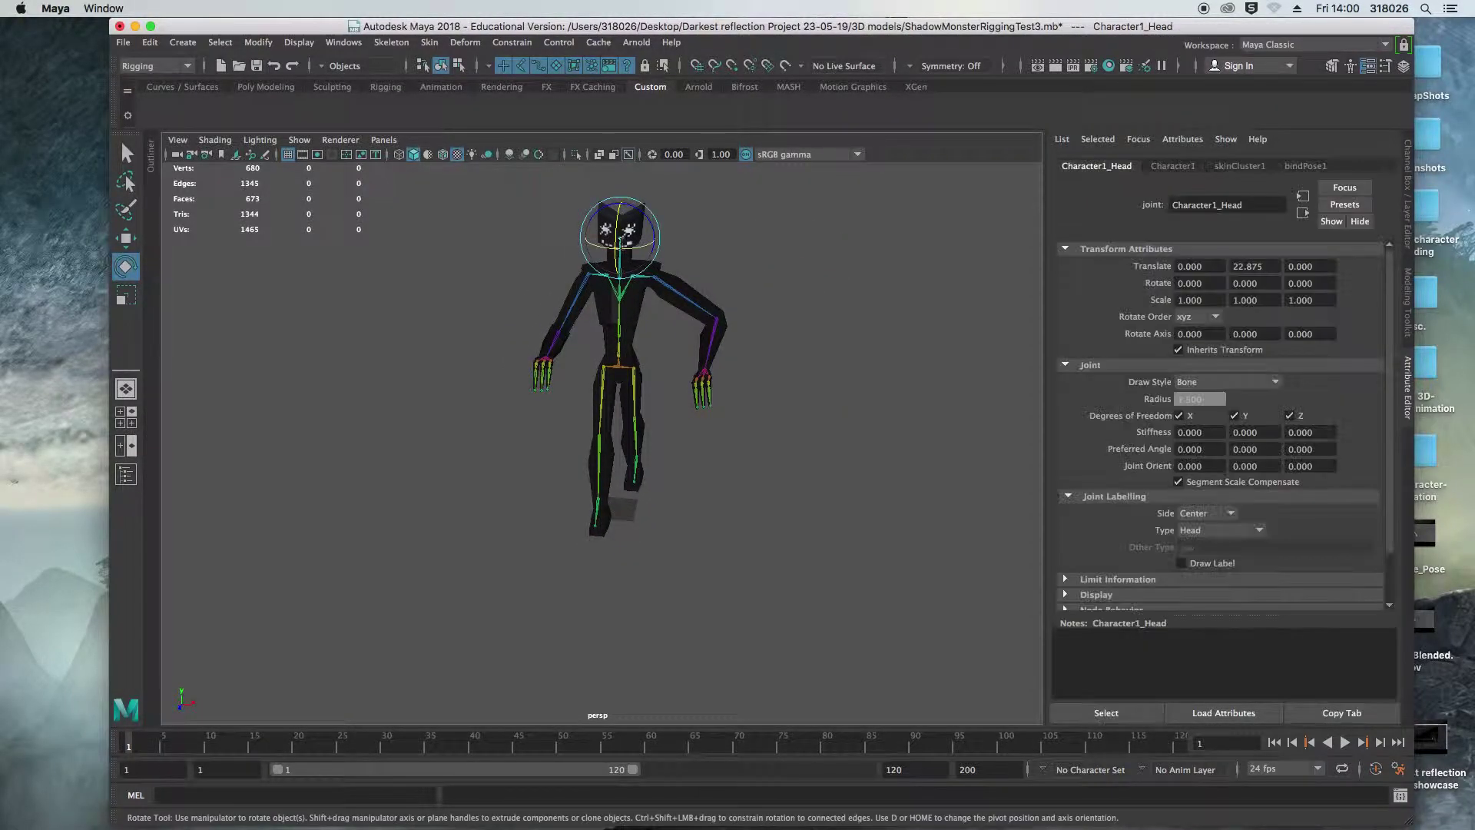
key("f")
right_click_drag(770, 340, 682, 401, "alt")
scroll(682, 400, "up", 5)
left_click_drag(592, 438, 778, 473)
left_click(675, 451)
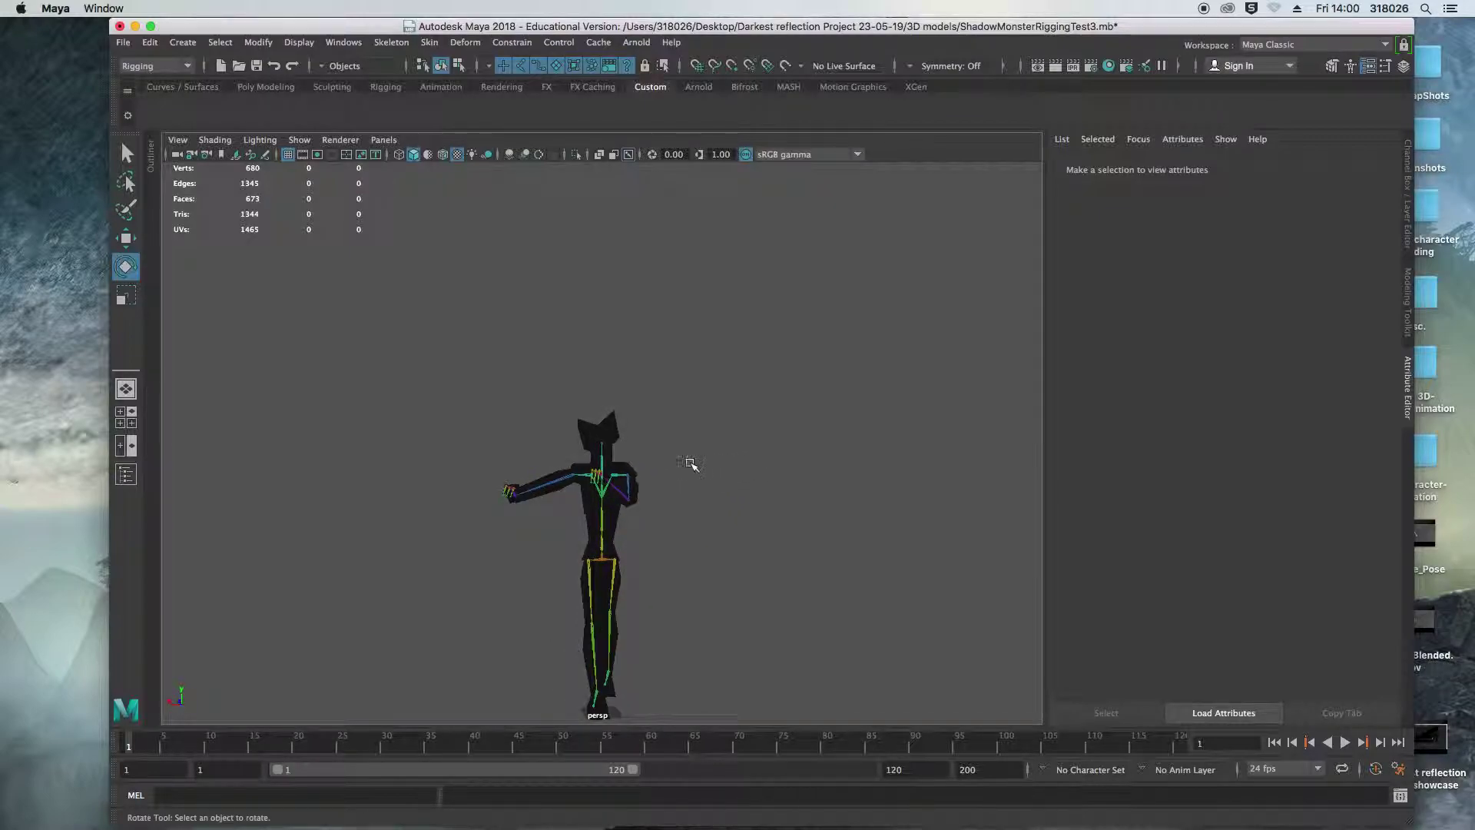
Turn off X-Ray Joints shading so the skeleton is hidden behind the mesh.
left_click_drag(714, 466, 668, 462, "alt")
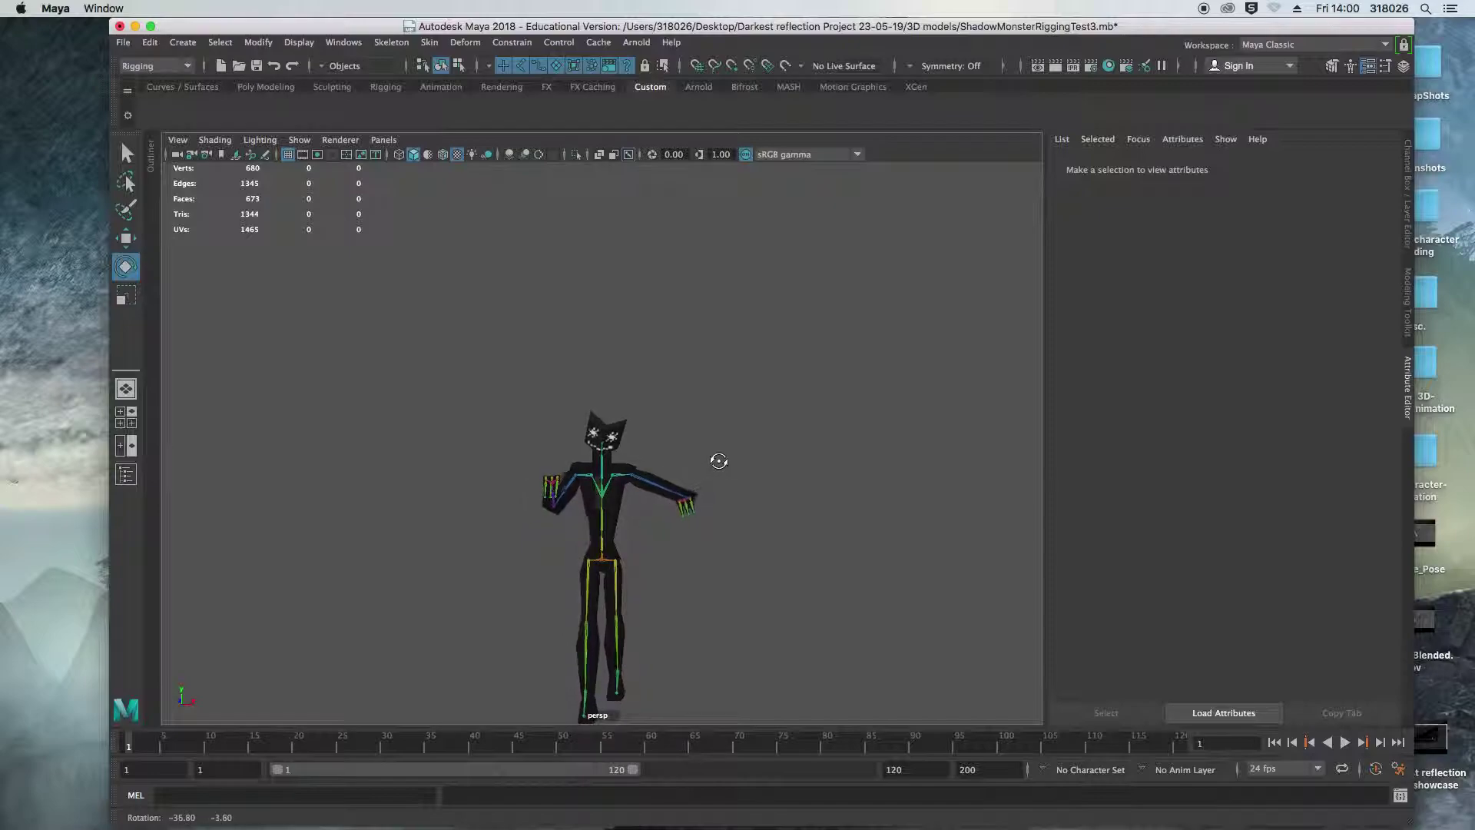
left_click(218, 140)
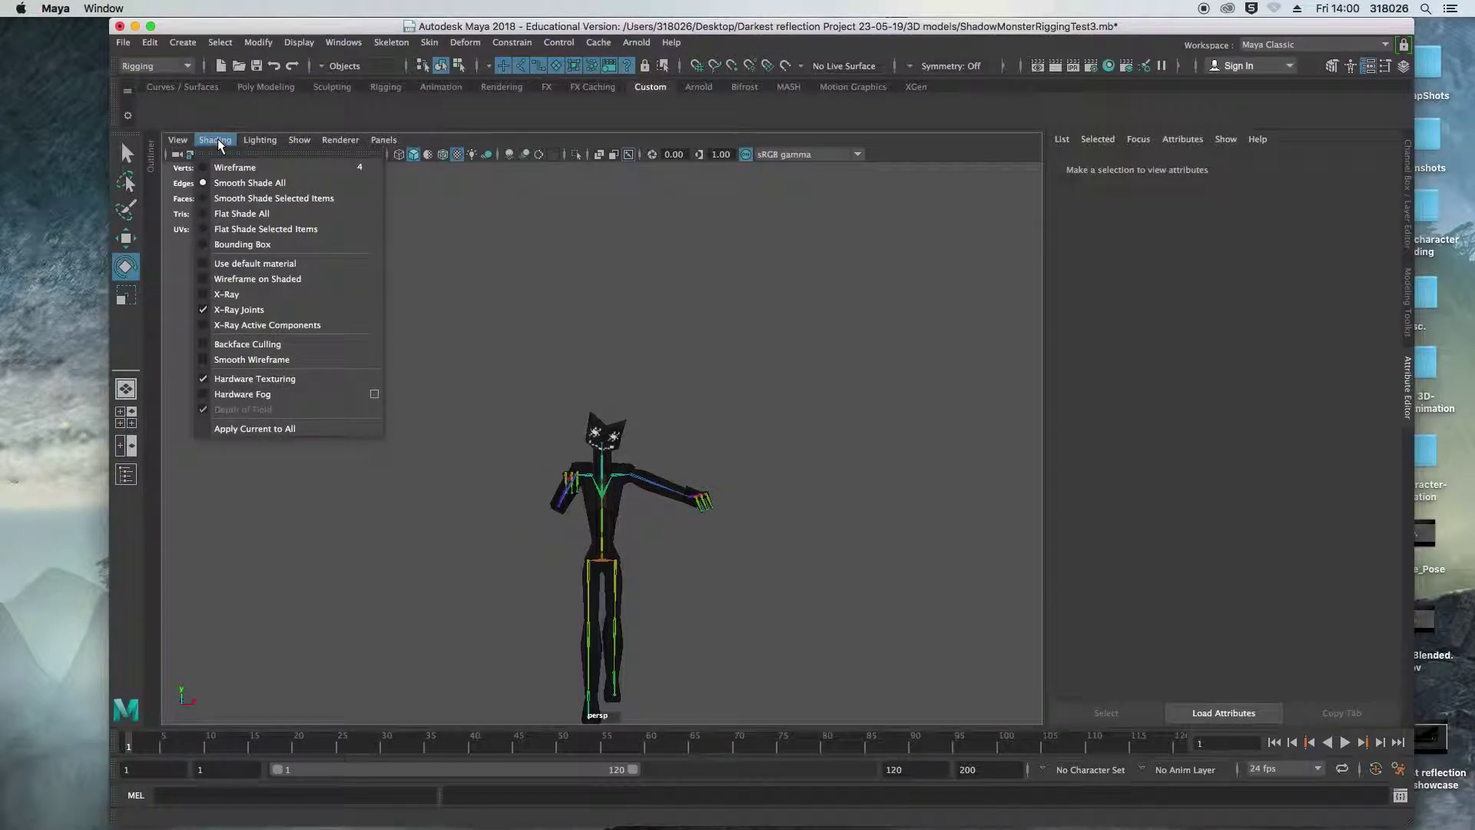
left_click(254, 310)
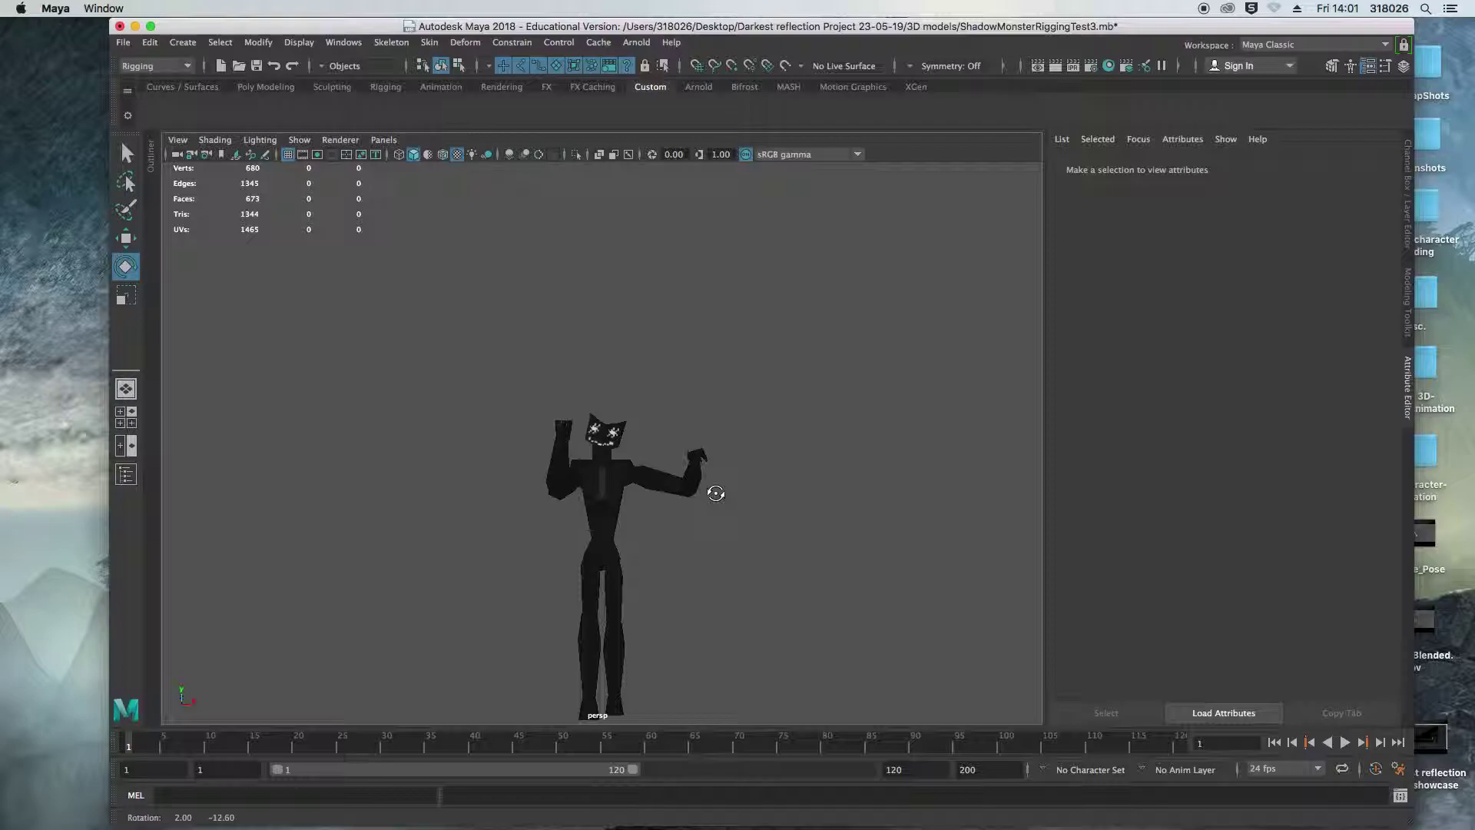
Examine the posed character from several angles and select its body mesh.
left_click_drag(711, 499, 757, 533, "alt")
left_click_drag(612, 517, 754, 532, "alt")
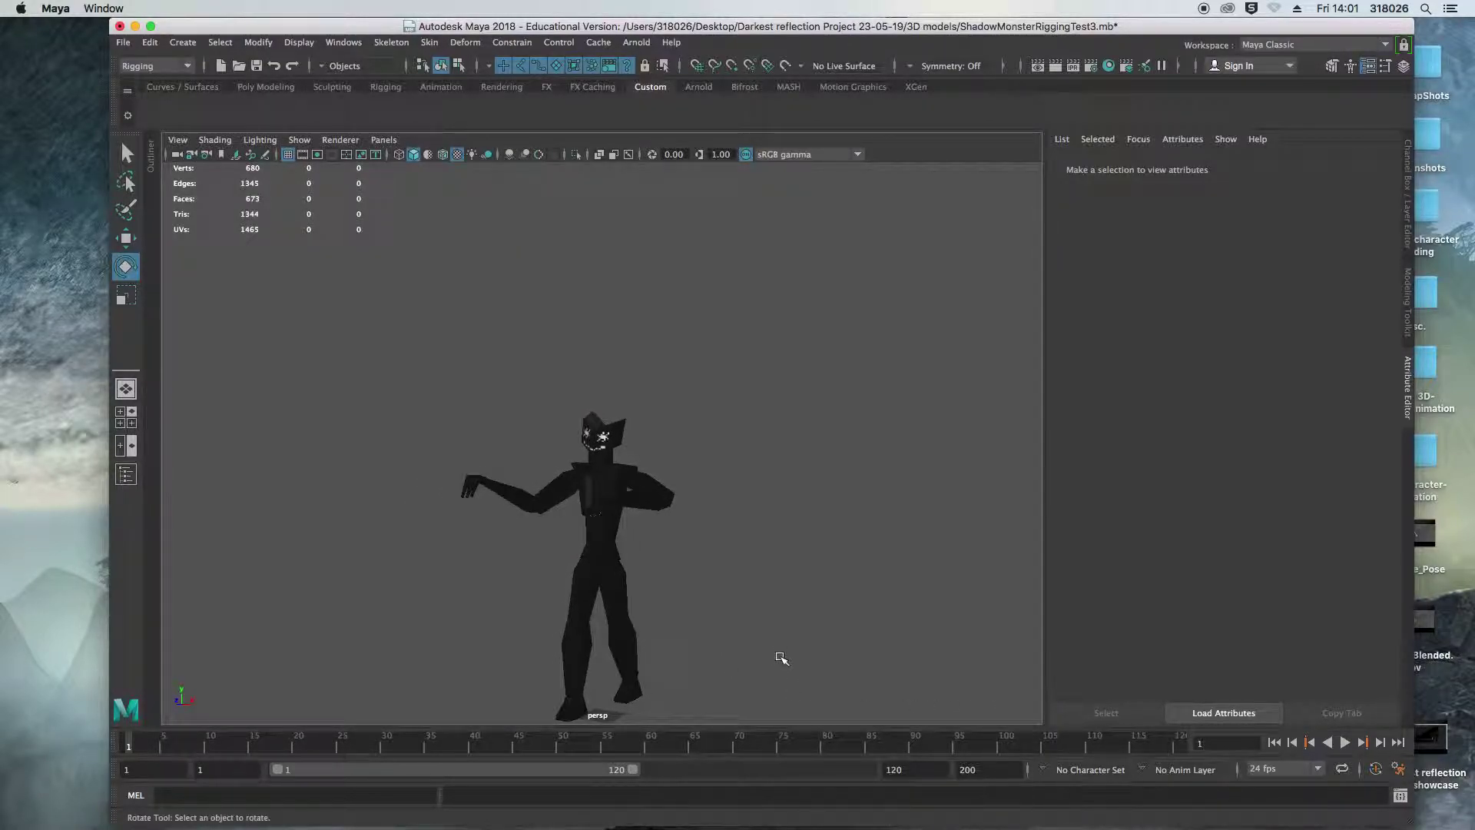
left_click_drag(175, 175, 1041, 722)
left_click_drag(747, 664, 702, 636, "alt")
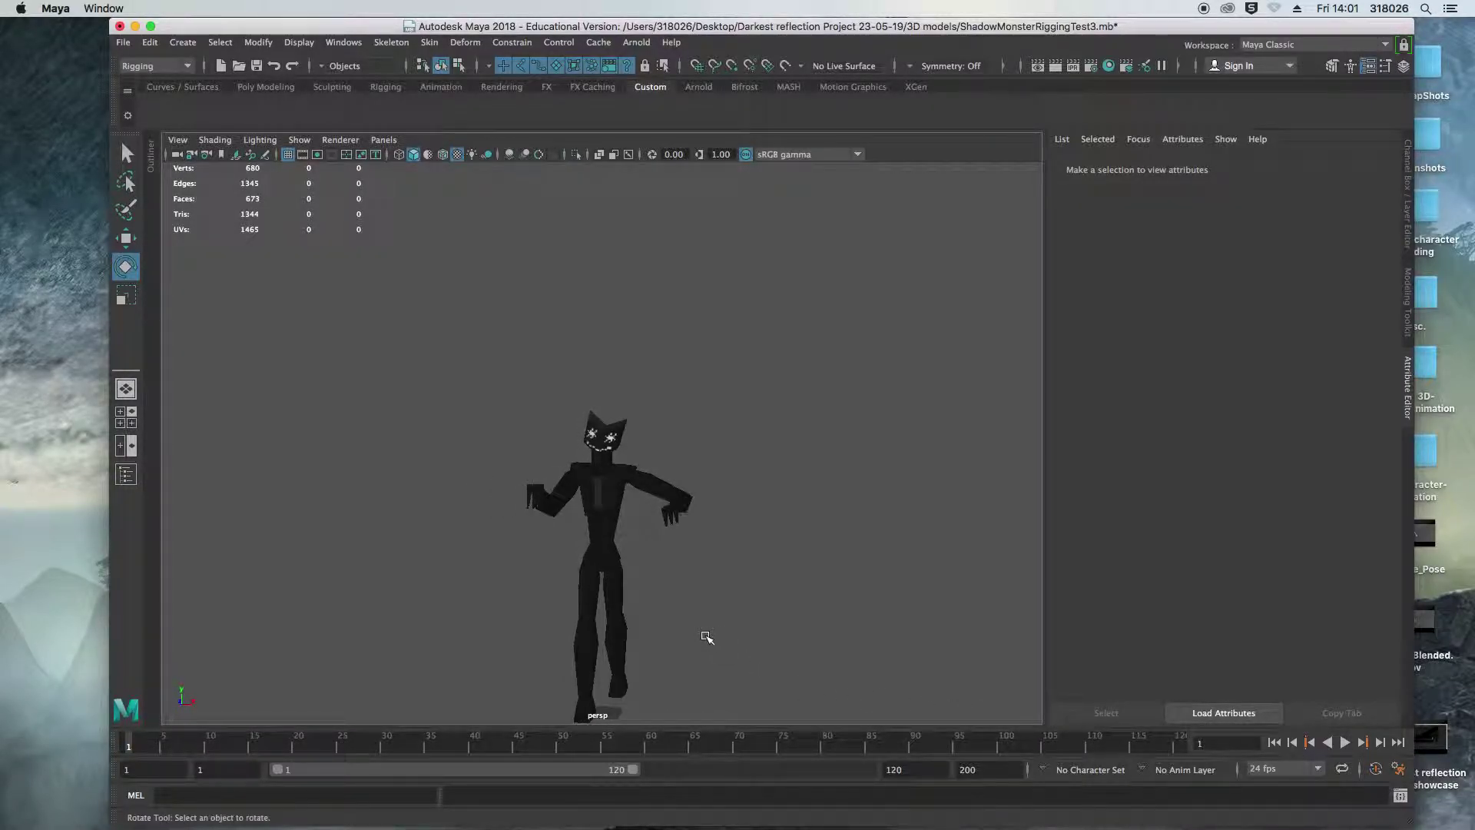
left_click_drag(170, 169, 1041, 722)
left_click(594, 436)
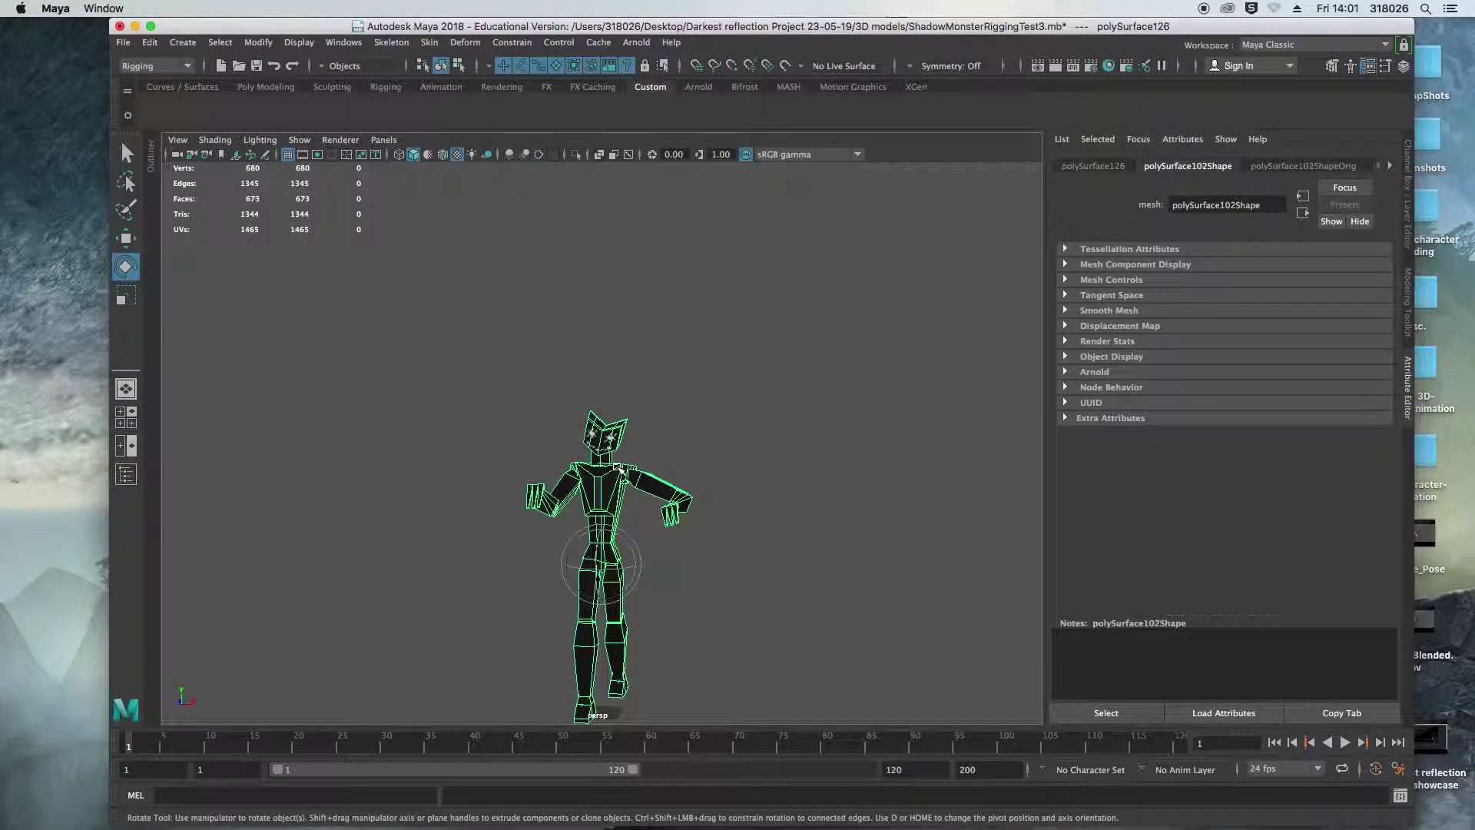
Undo the recent head, foot, leg and hand rotations, returning the character to its earlier arm pose.
key("ctrl+z")
key("ctrl+z")
key("ctrl+z")
key("ctrl+z")
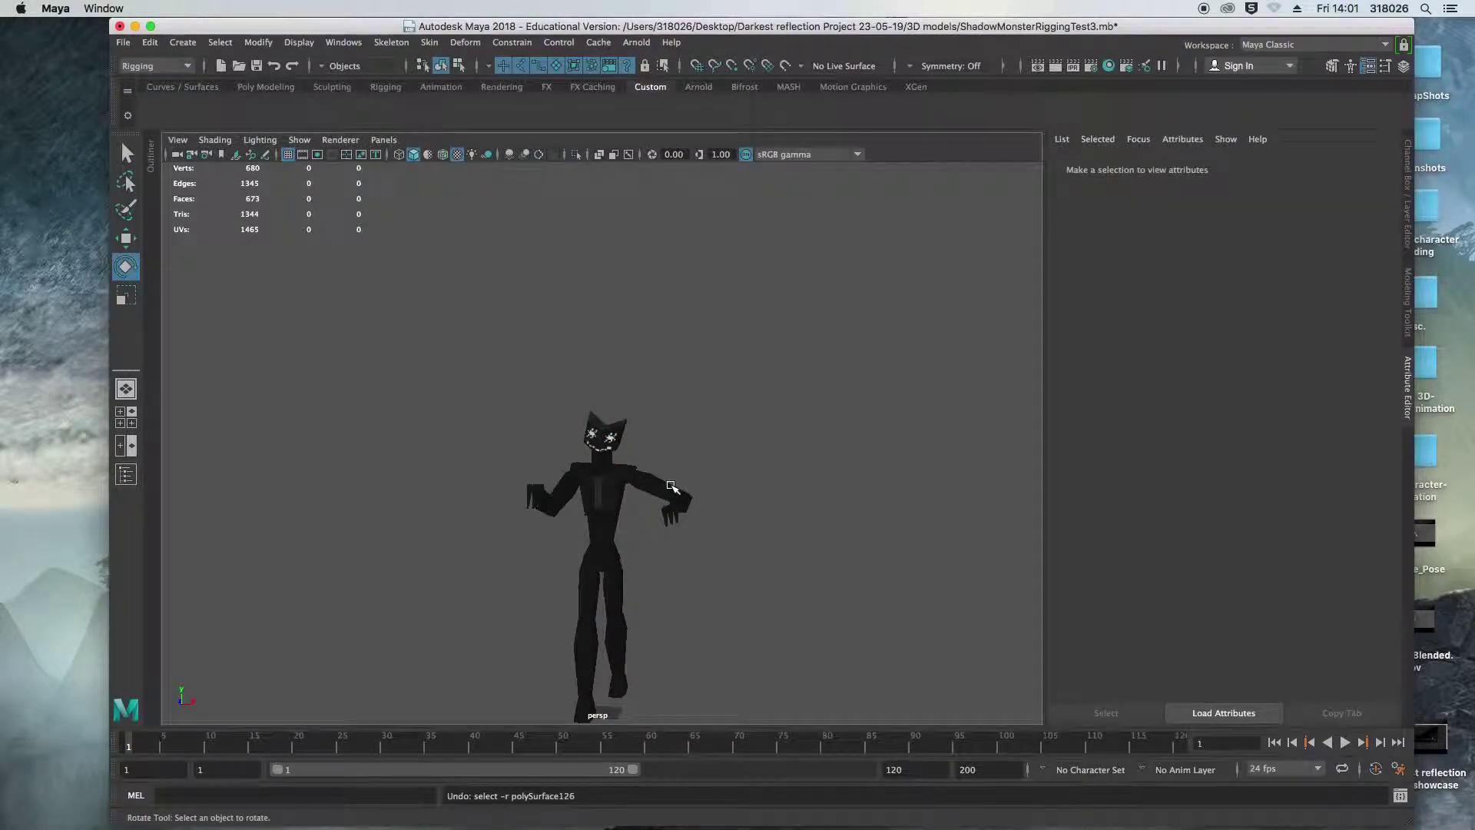
key("ctrl+z")
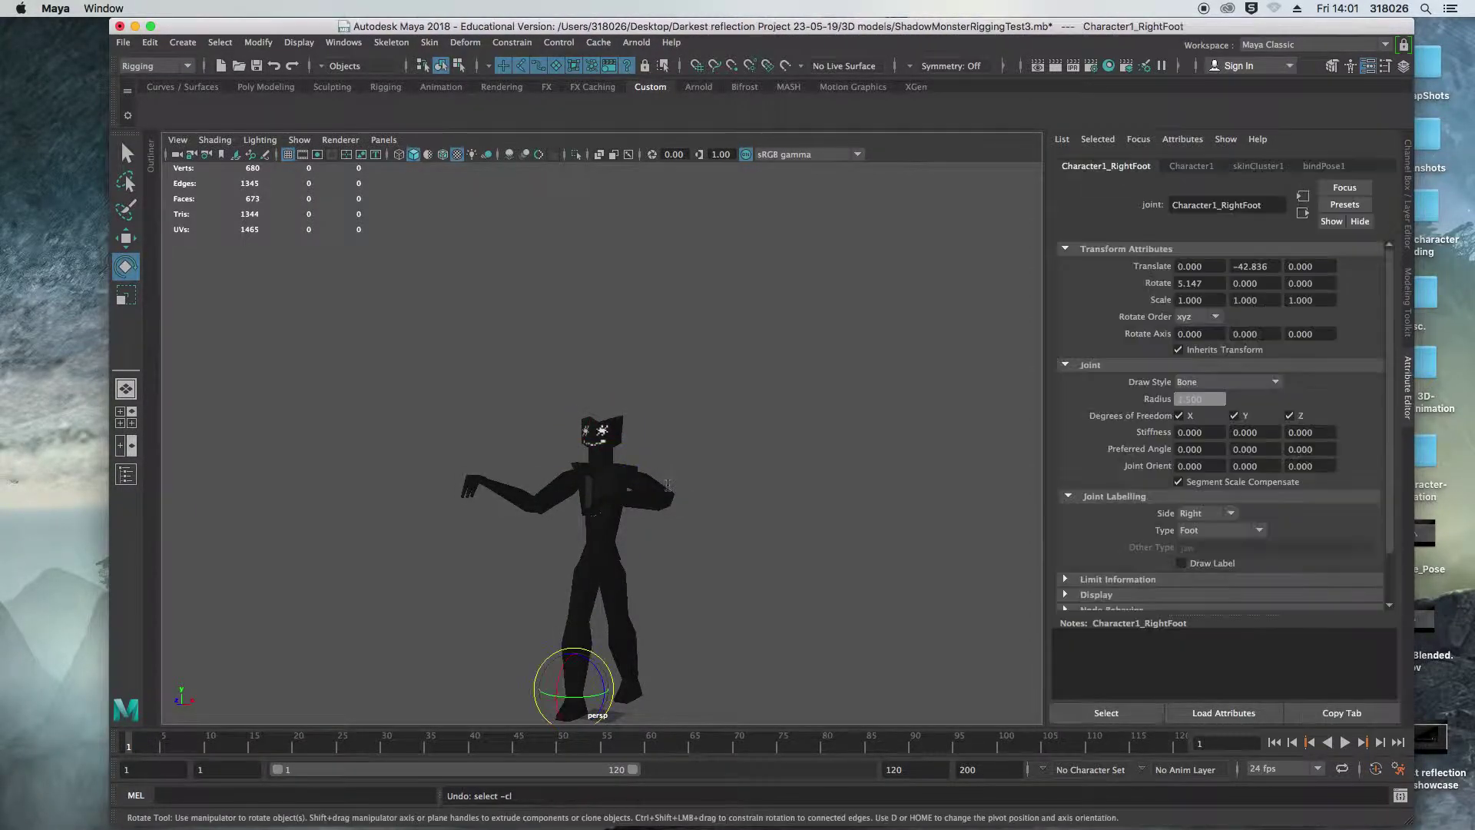
key("ctrl+z")
key("ctrl+z")
key("ctrl+z")
key("ctrl+z")
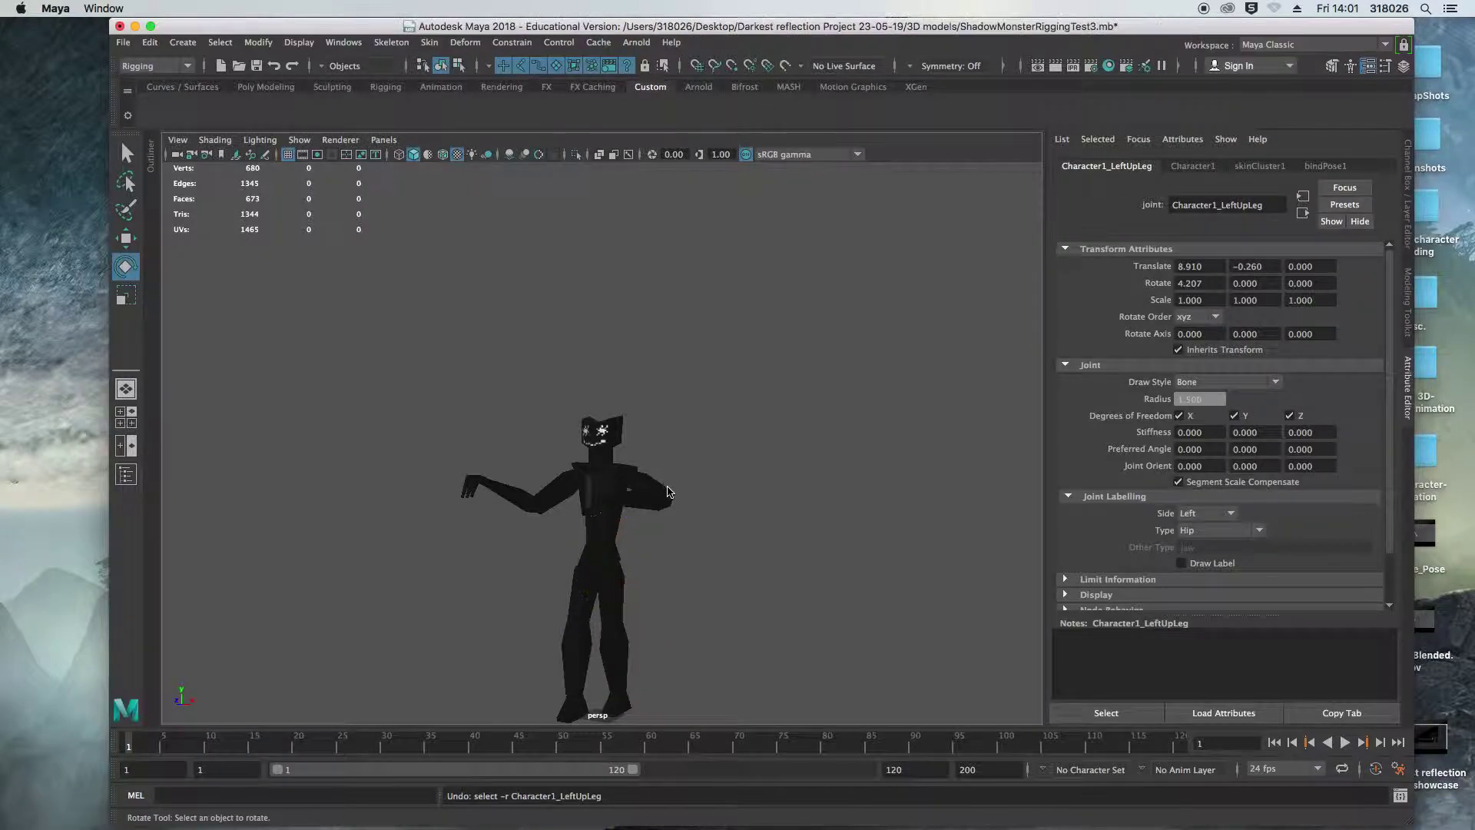
key("ctrl+z")
key("ctrl+z")
key("ctrl+z")
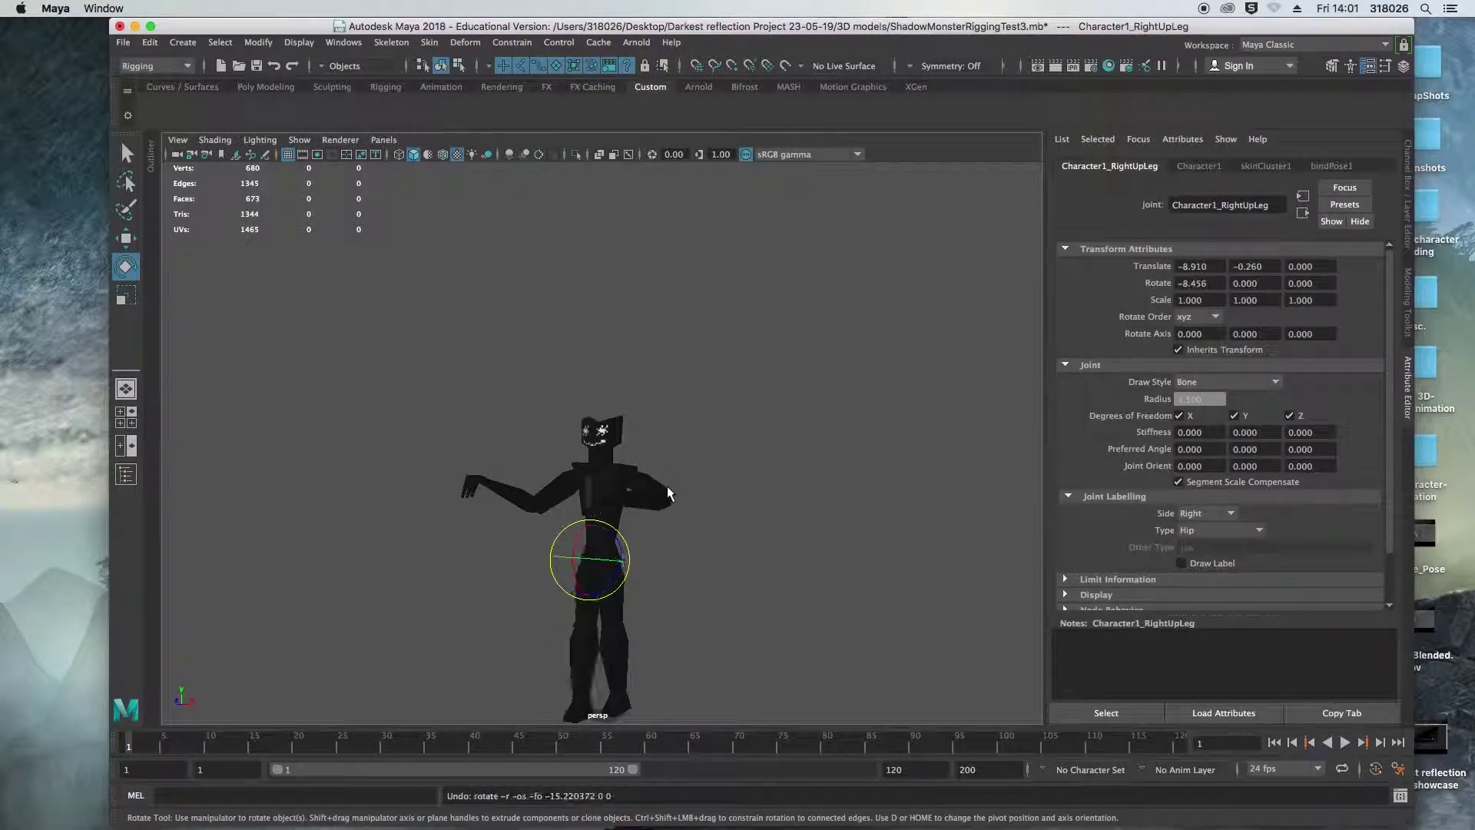
key("ctrl+z")
key("ctrl+z")
key("ctrl+z")
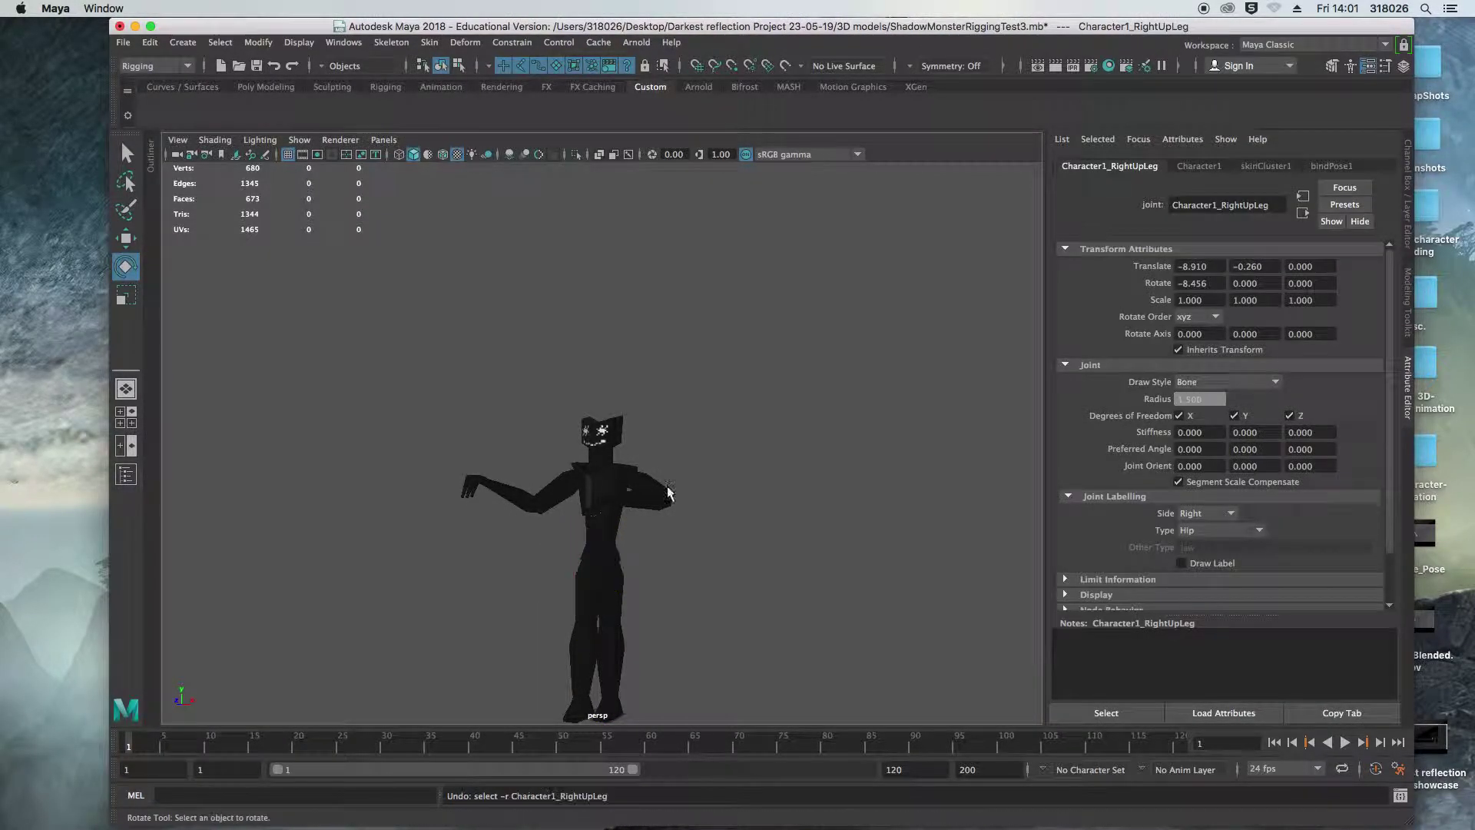
key("ctrl+z")
key("ctrl+z")
key("ctrl+z")
key("ctrl+z")
key("ctrl+z")
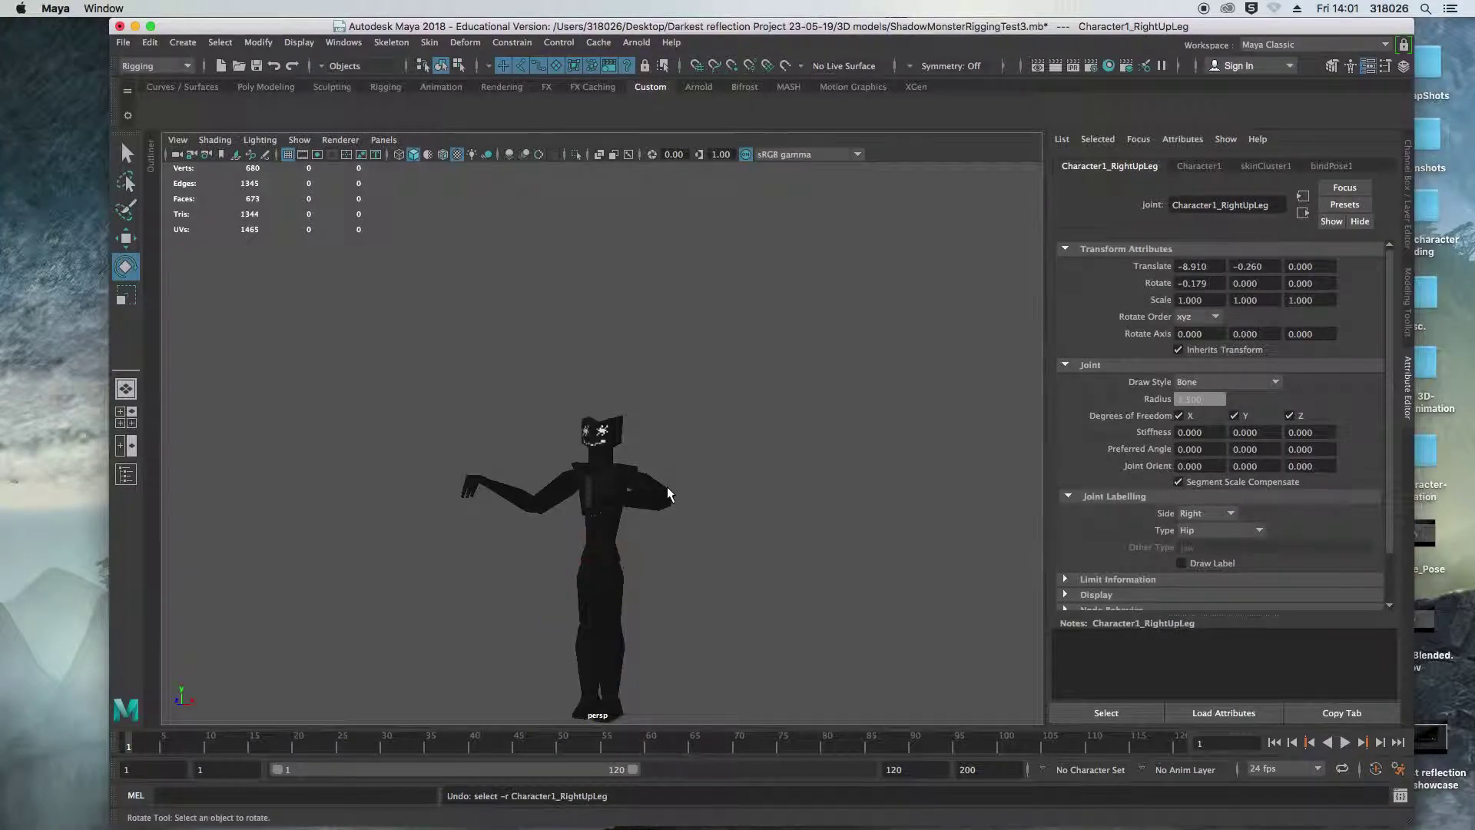
key("ctrl+z")
key("ctrl+z")
key("ctrl+z")
key("ctrl+z")
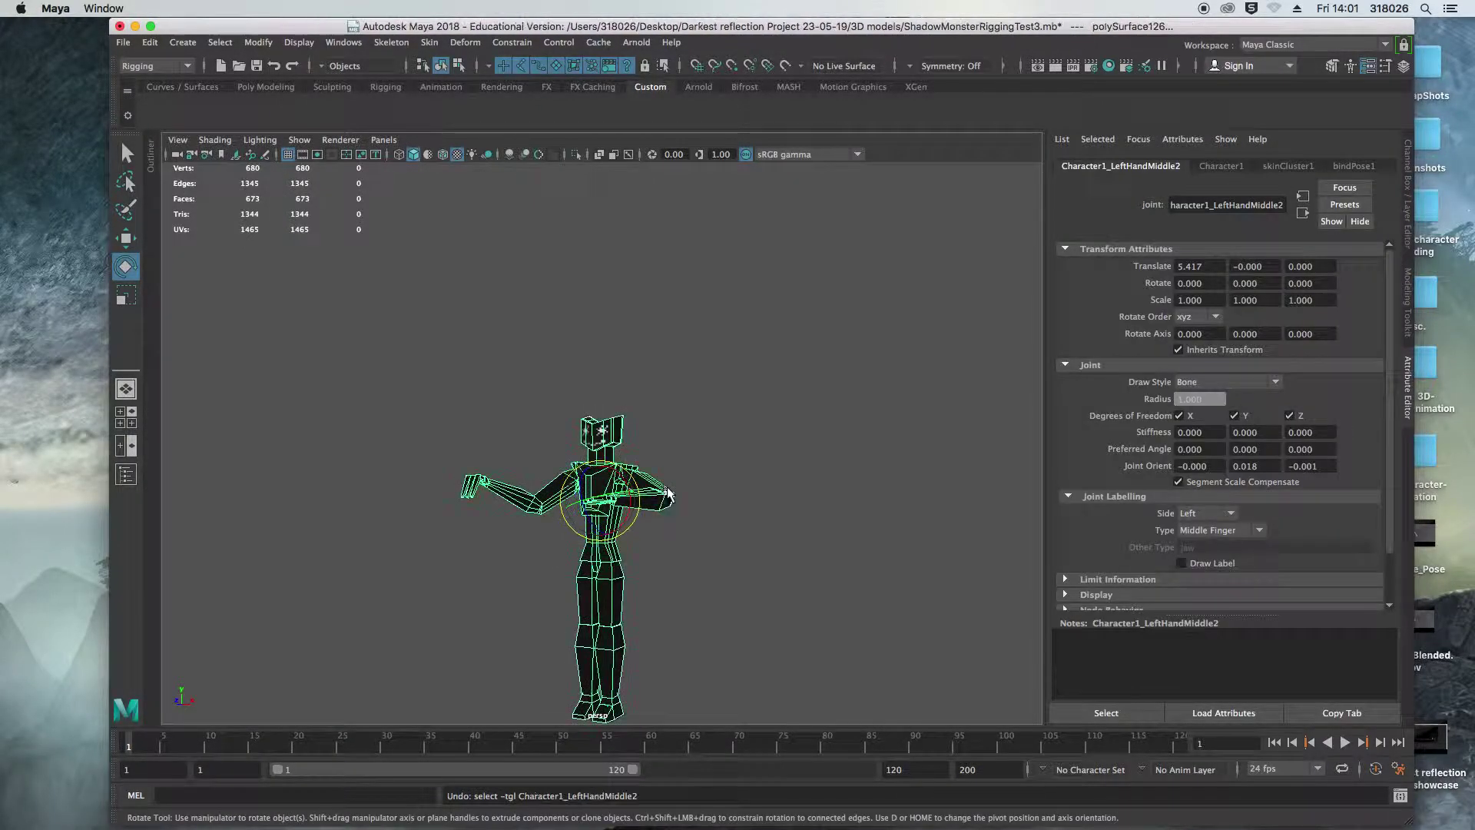
Turn on X-Ray Joints shading so the character's skeleton shows through the mesh.
left_click(698, 499)
left_click_drag(659, 527, 716, 536, "alt")
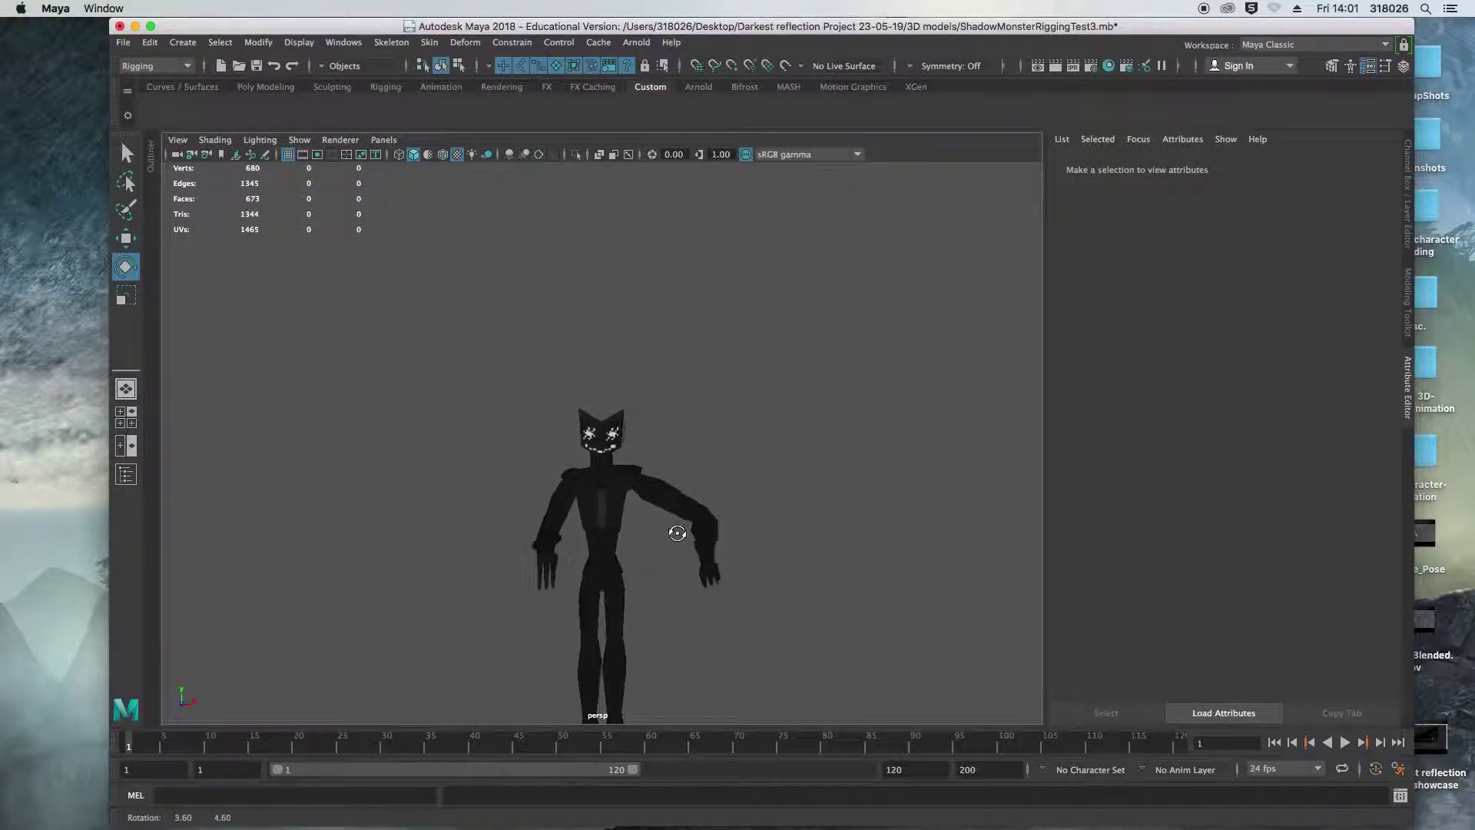
left_click(719, 527)
left_click(663, 547)
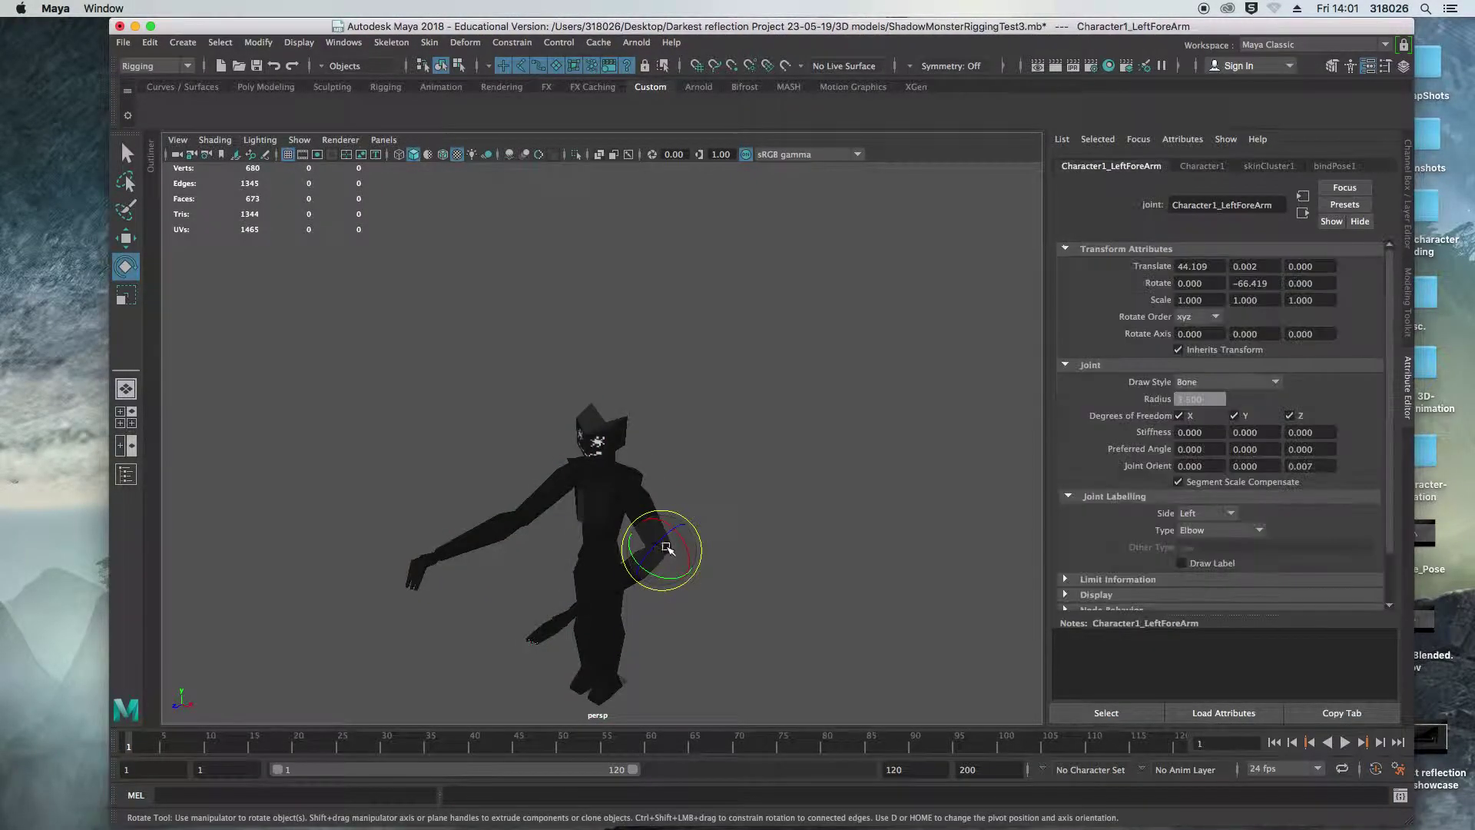
left_click(260, 140)
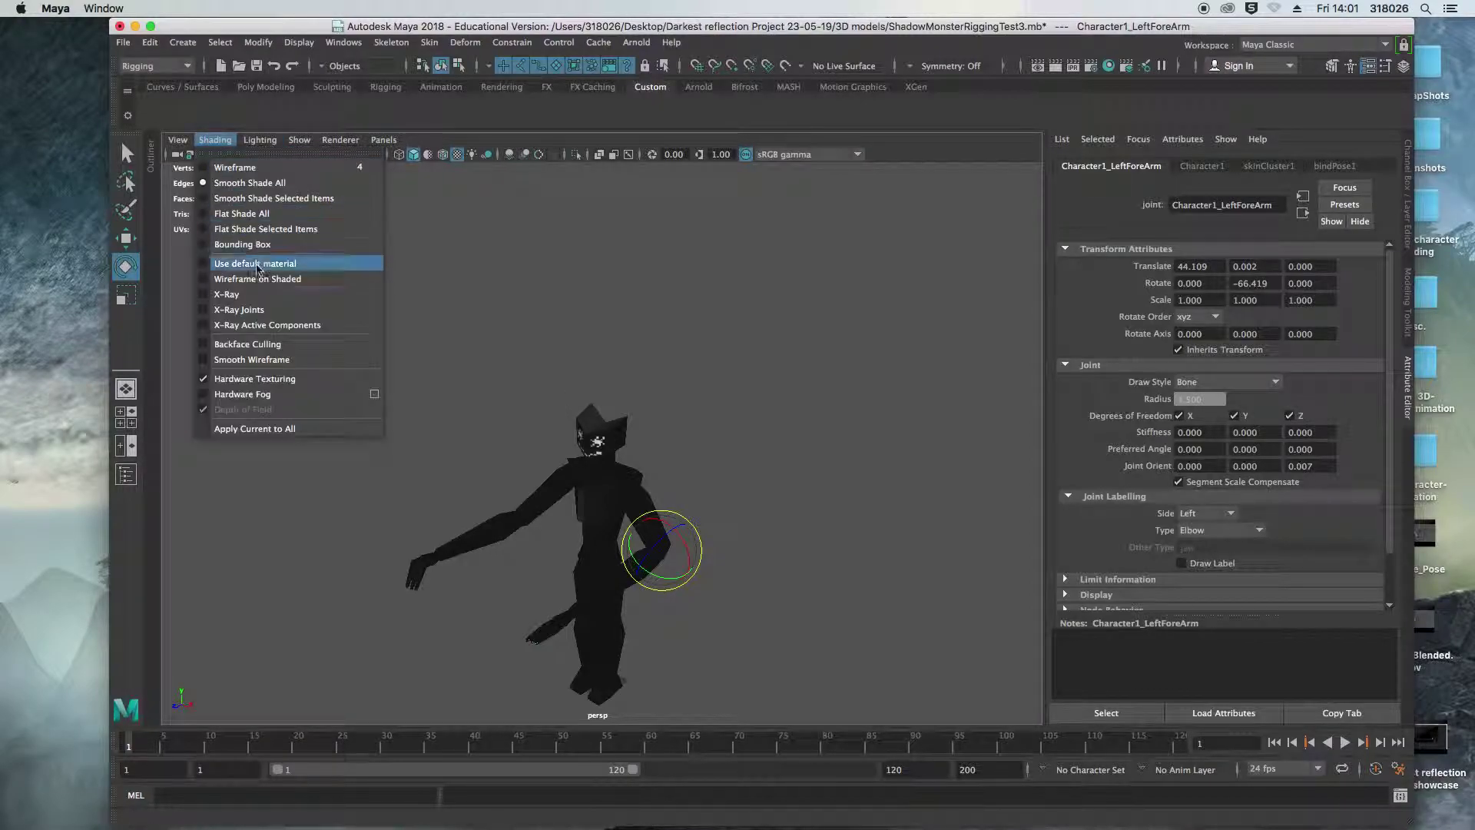
left_click(244, 291)
key("ctrl+z")
left_click(215, 140)
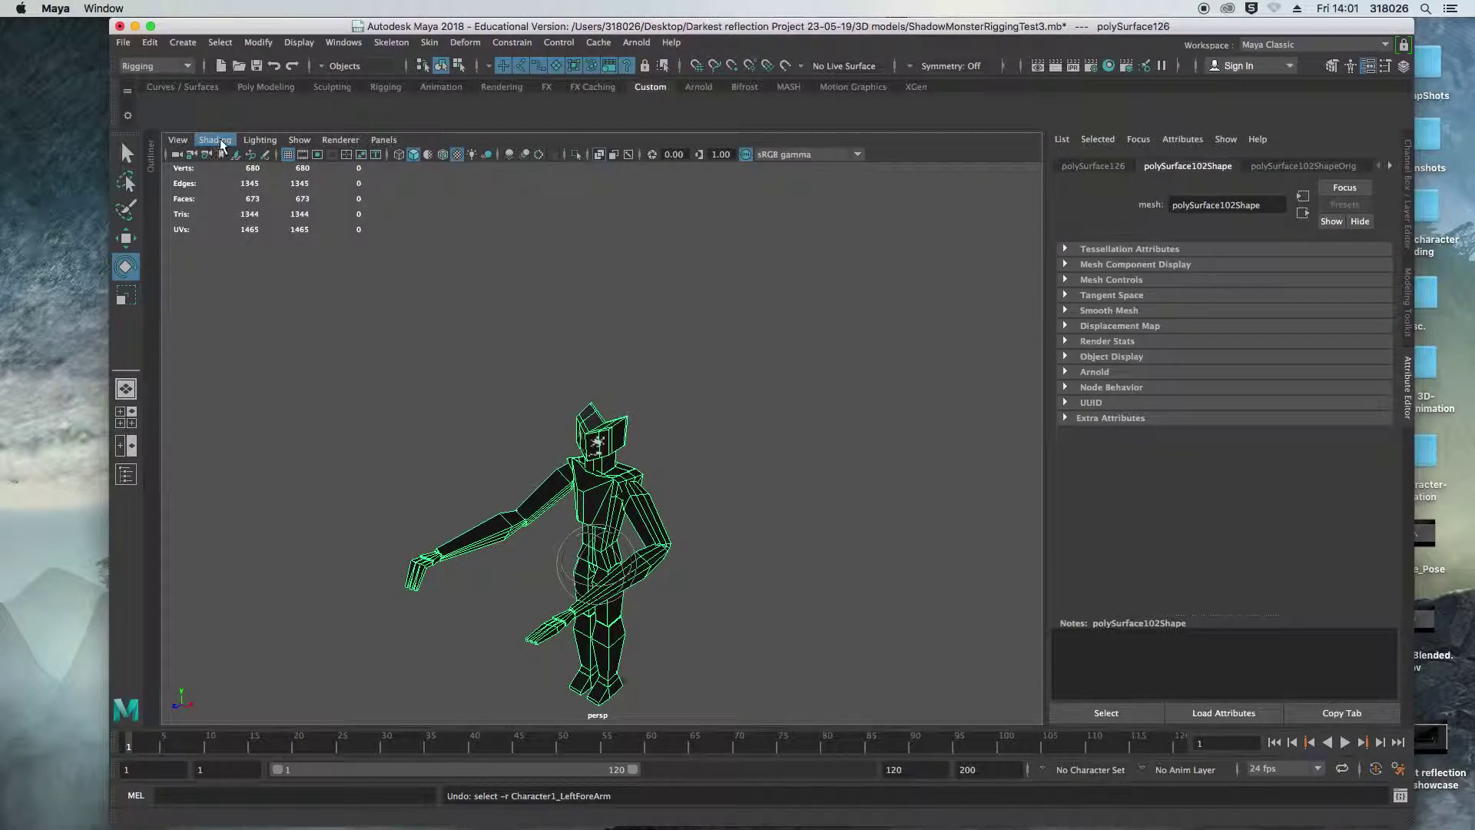
left_click(234, 295)
left_click(215, 140)
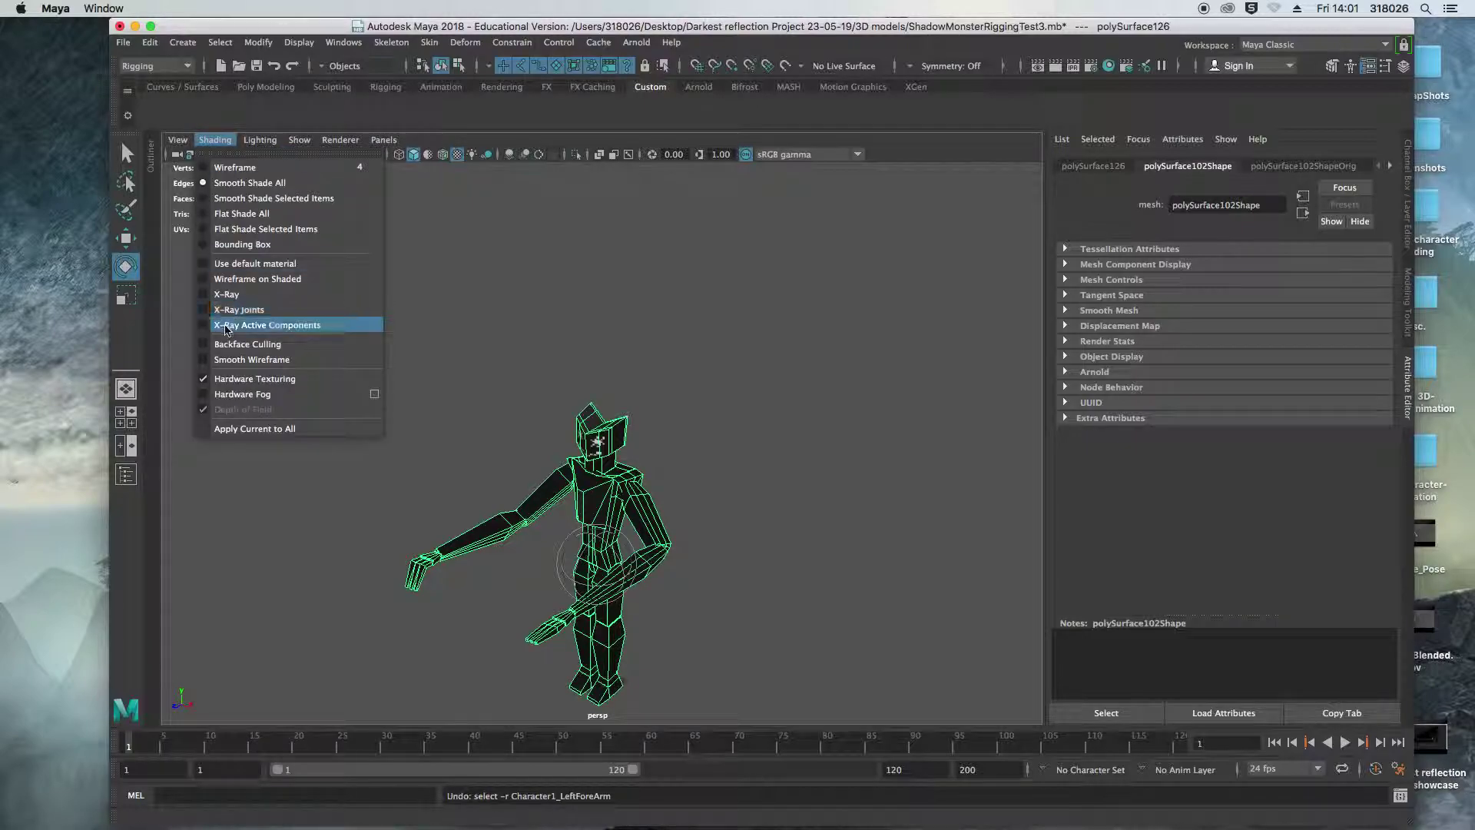
left_click(239, 309)
Rotate the Character1_LeftForeArm joint to straighten the bent left elbow.
left_click(620, 542)
left_click(661, 547)
left_click(665, 551)
left_click_drag(670, 556, 600, 593, "alt")
left_click_drag(599, 593, 702, 448, "alt")
left_click(813, 467)
Rotate the Character1_RightForeArm joint so the right forearm lines up with the upper arm.
right_click_drag(702, 448, 607, 431, "alt")
left_click_drag(638, 446, 573, 510, "alt")
left_click(622, 530)
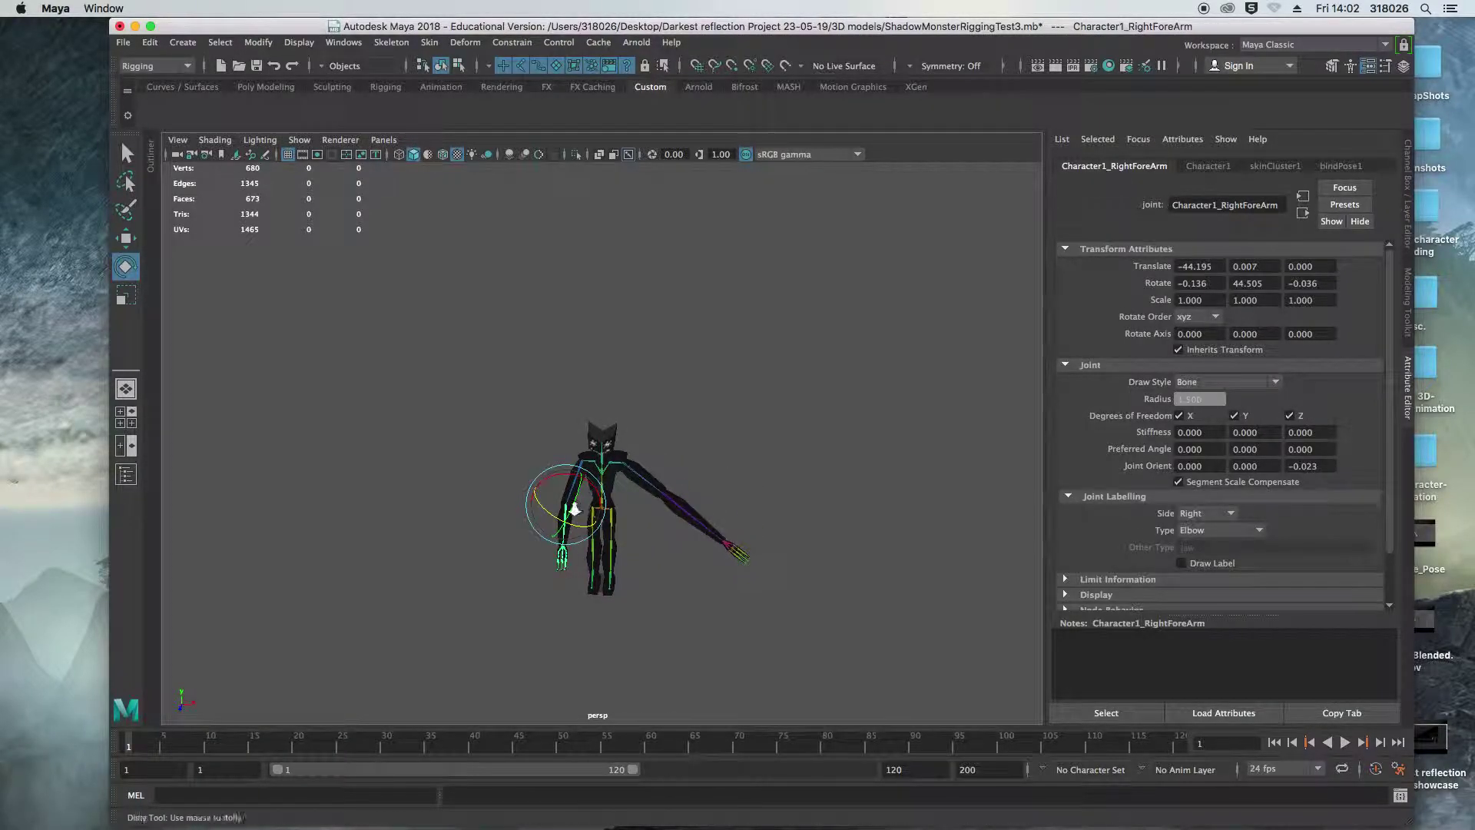
right_click_drag(573, 510, 603, 566, "alt")
left_click_drag(602, 566, 499, 576, "alt")
left_click_drag(541, 579, 696, 547, "alt")
left_click_drag(691, 565, 565, 495)
Rotate the Character1_RightArm shoulder joint so the right arm extends nearly horizontally out to the side, and clear the selection.
left_click(631, 539)
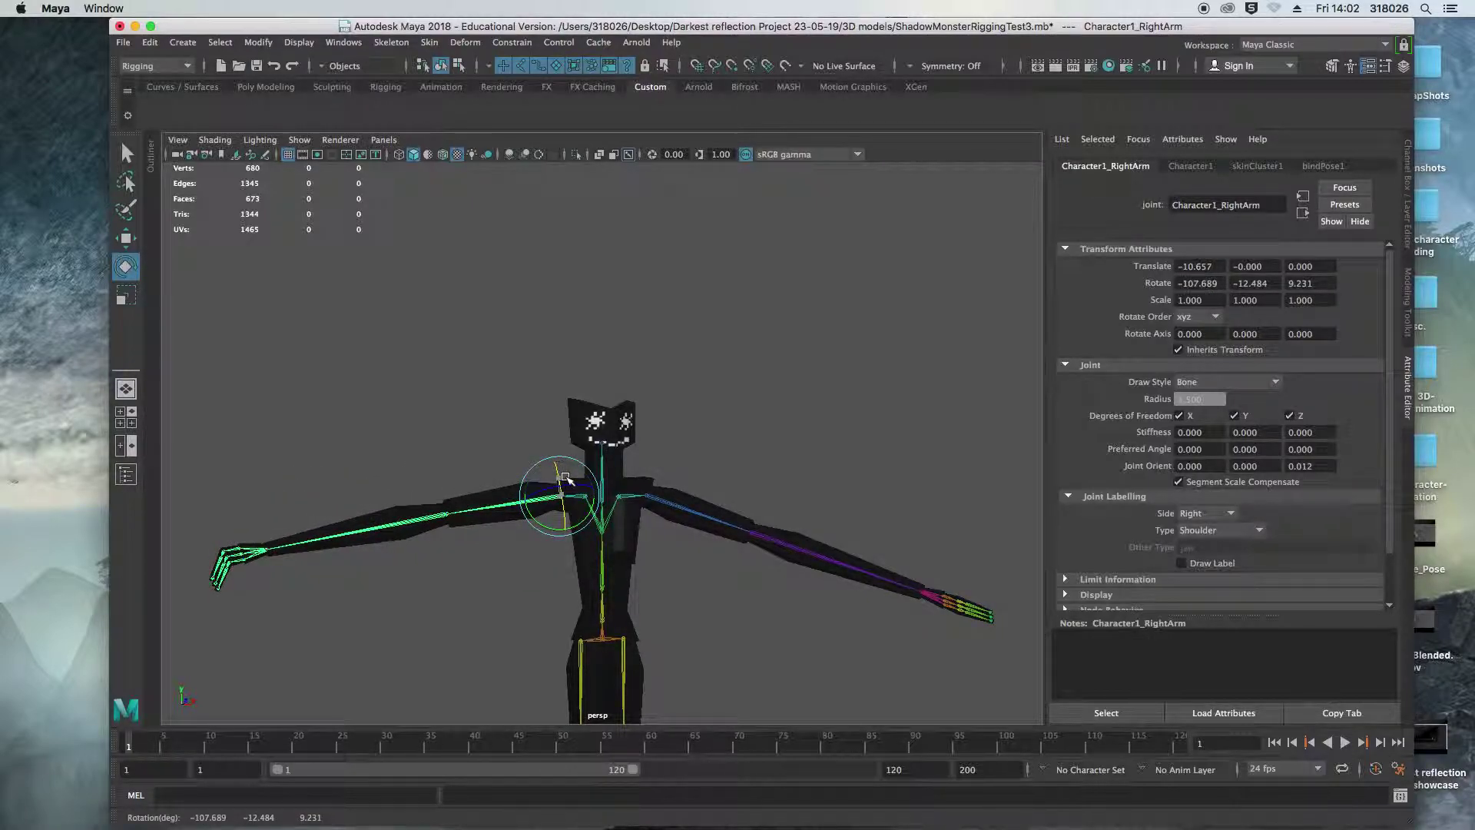
left_click_drag(566, 479, 560, 567, "alt")
left_click_drag(541, 451, 558, 503)
left_click_drag(558, 503, 530, 432, "alt")
left_click_drag(589, 484, 594, 494)
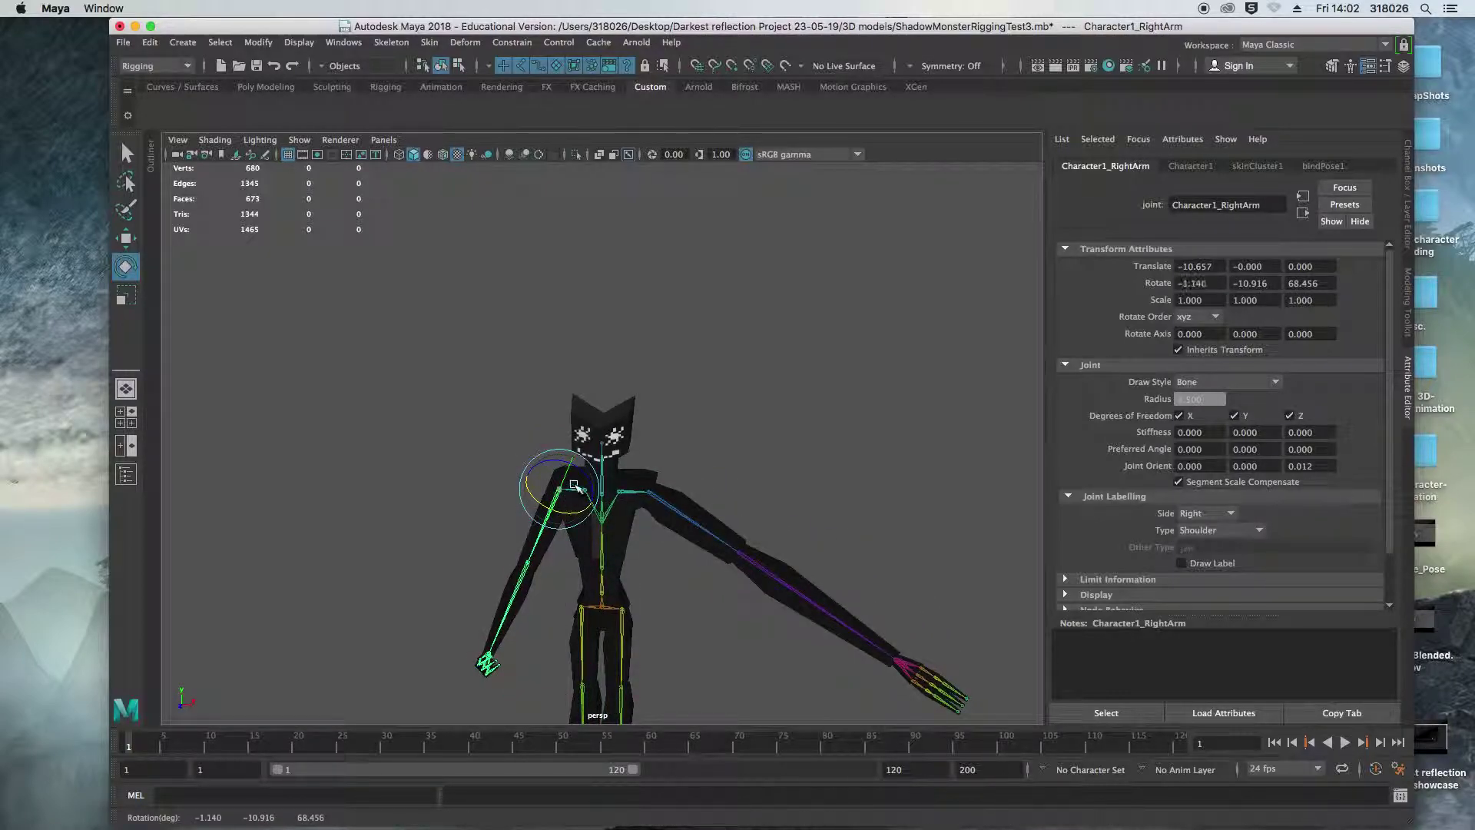
left_click_drag(538, 473, 573, 469)
left_click(494, 442)
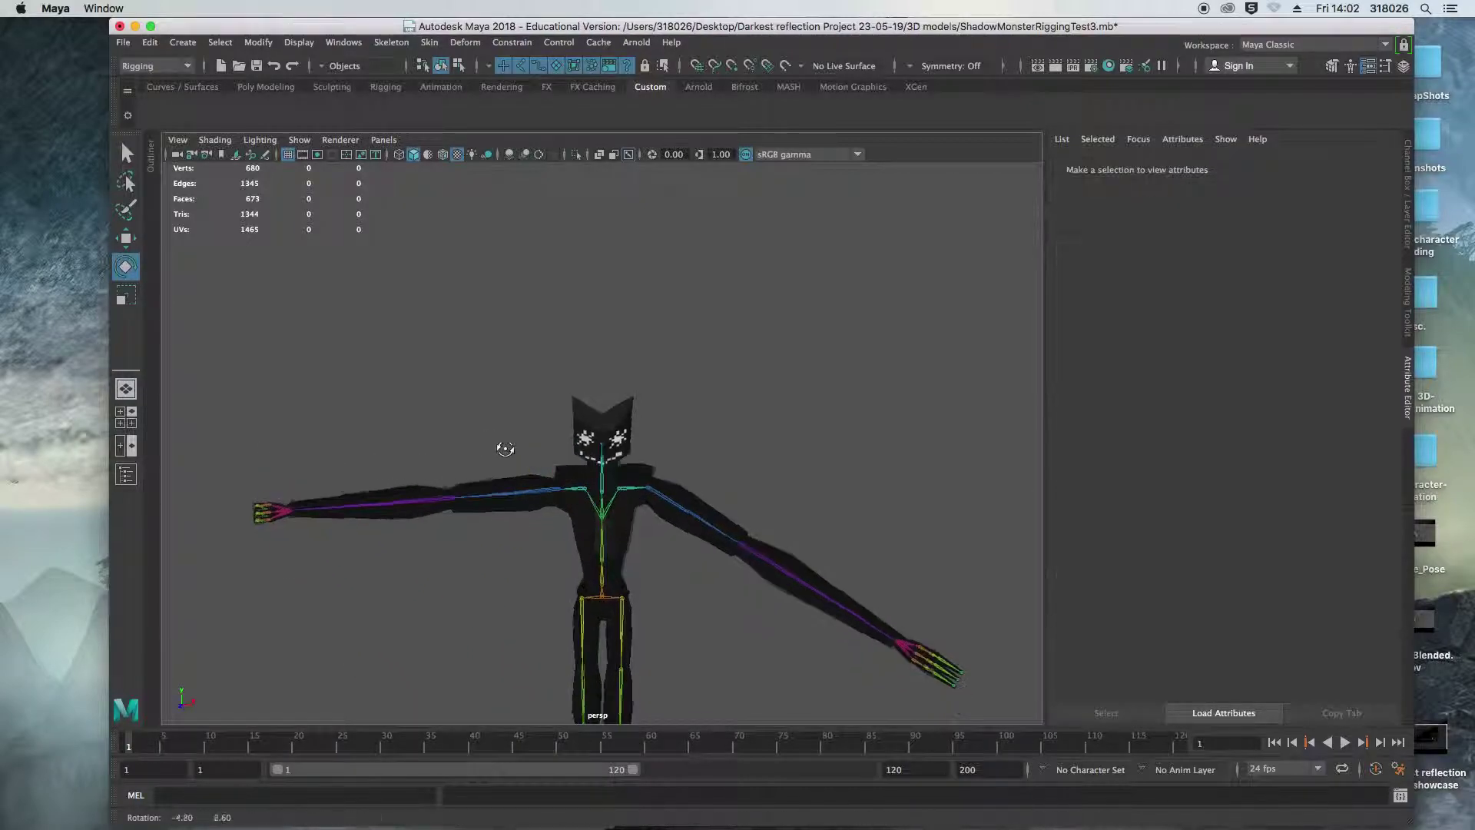